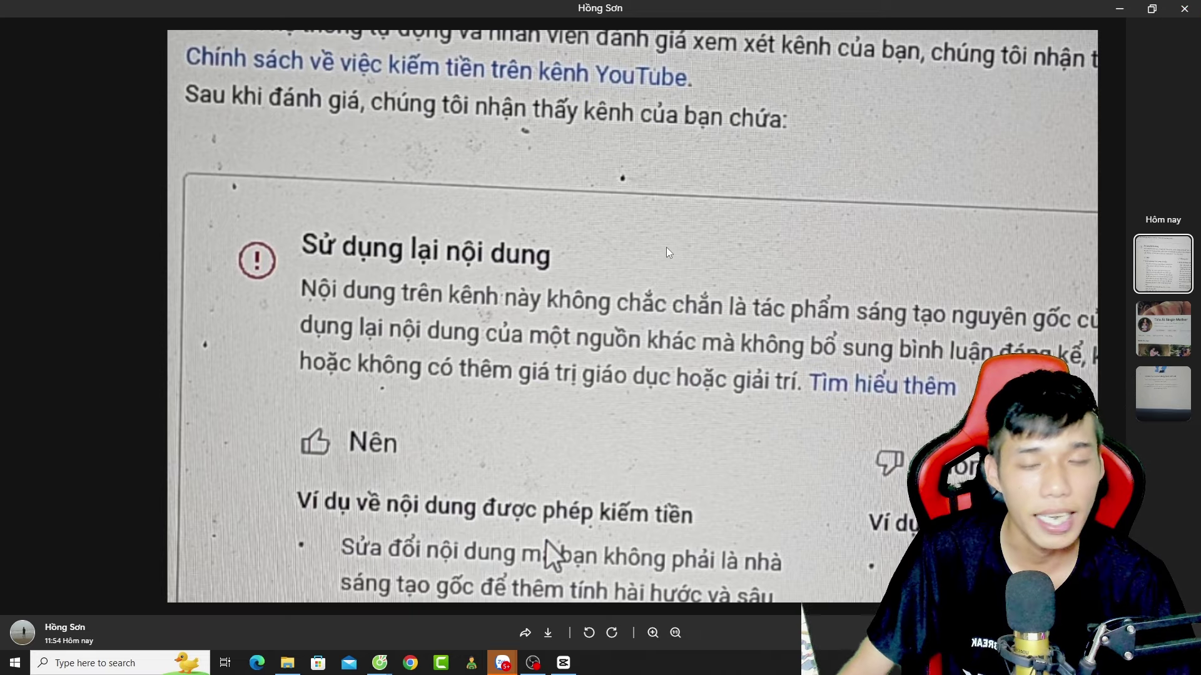
Step: Close the image viewer and refresh the desktop
{"action": "left_click", "coordinate": [1190, 8]}
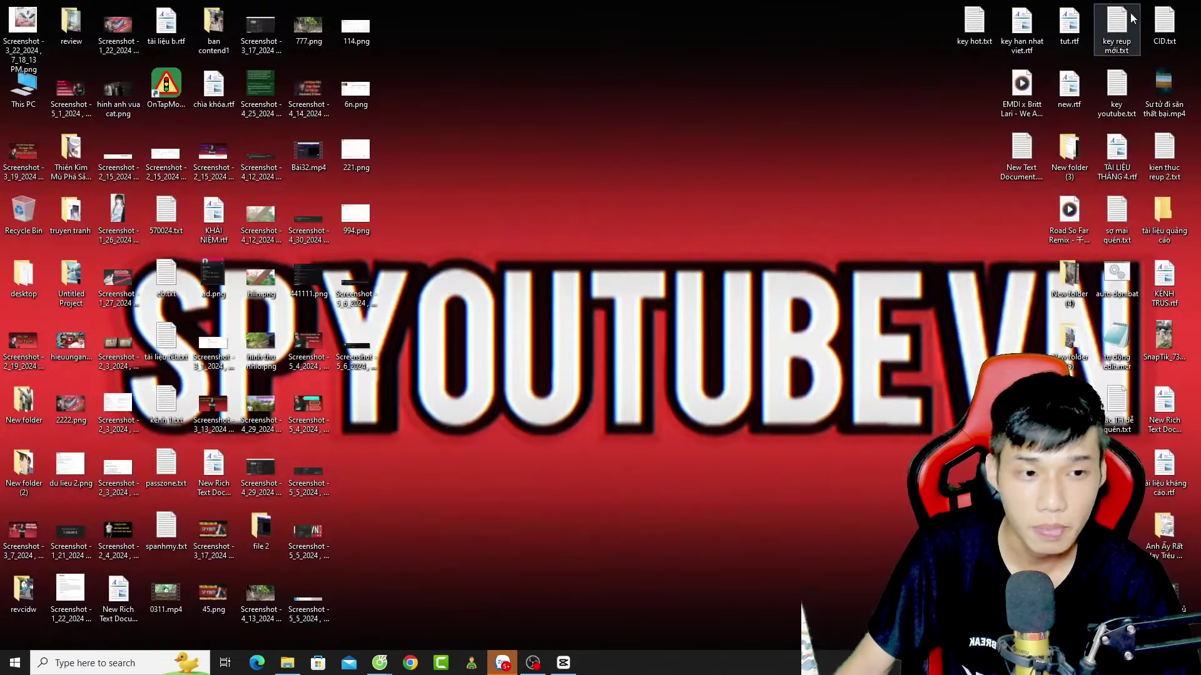
{"action": "right_click", "coordinate": [649, 277]}
{"action": "right_click", "coordinate": [597, 265]}
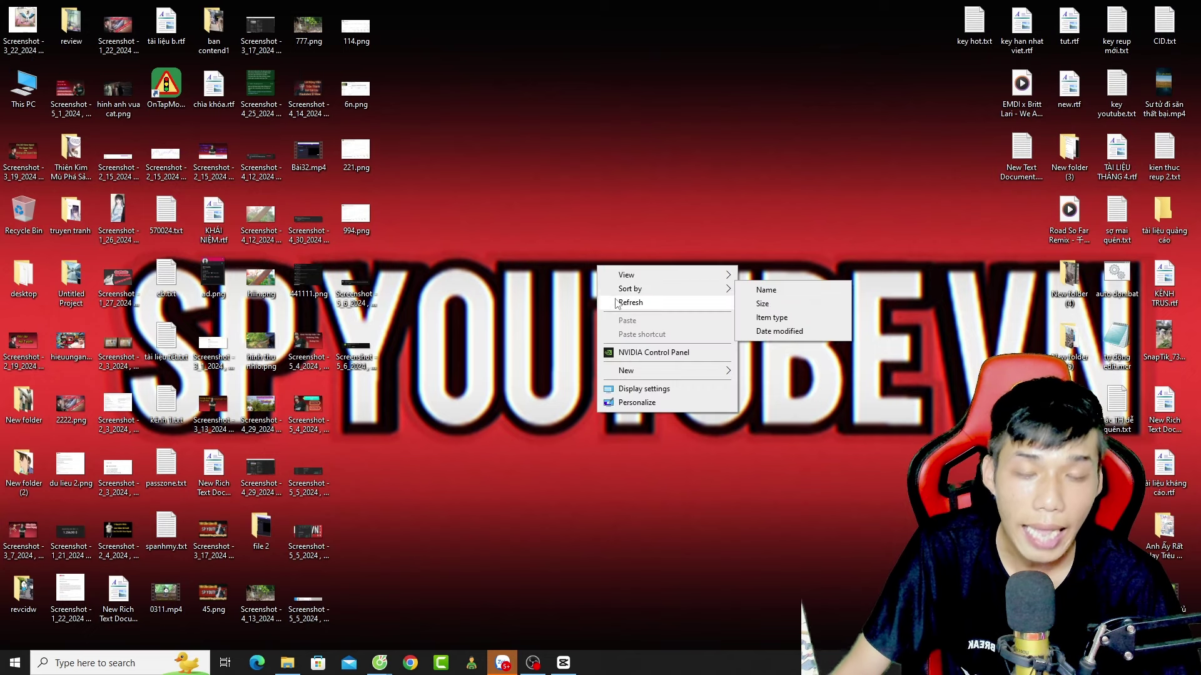
{"action": "right_click", "coordinate": [568, 221]}
{"action": "left_click", "coordinate": [603, 266]}
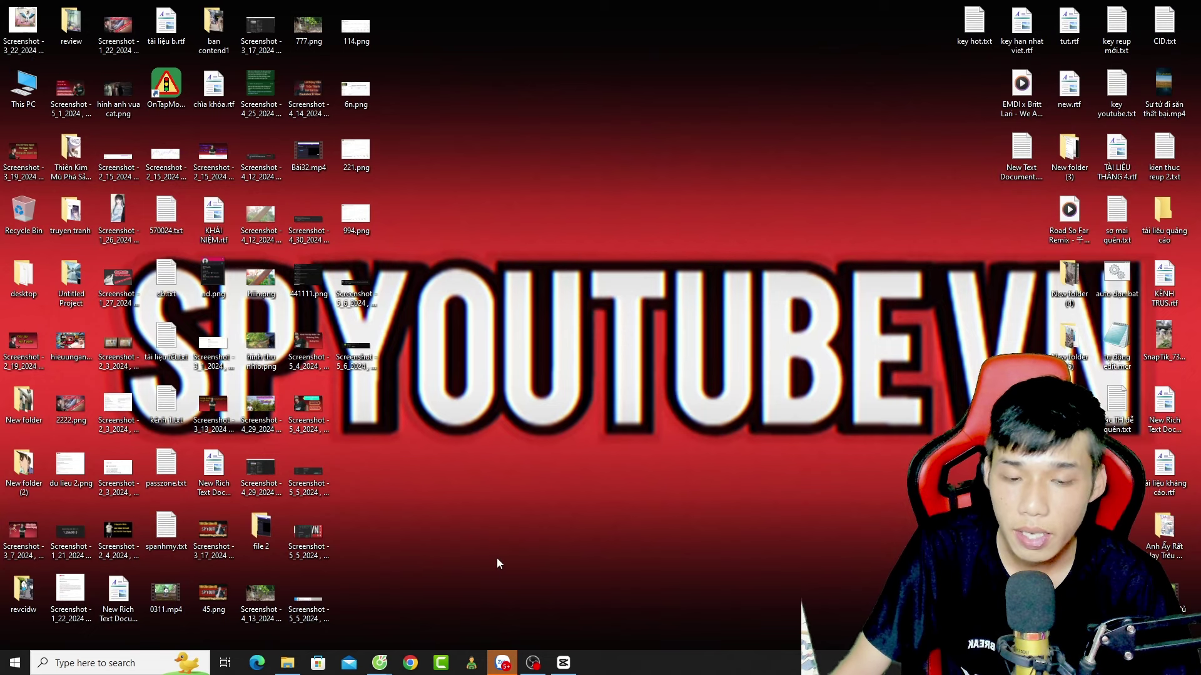
Step: Switch to CapCut and create a new empty project
{"action": "right_click", "coordinate": [535, 567]}
{"action": "left_click", "coordinate": [538, 579]}
{"action": "left_click", "coordinate": [563, 662]}
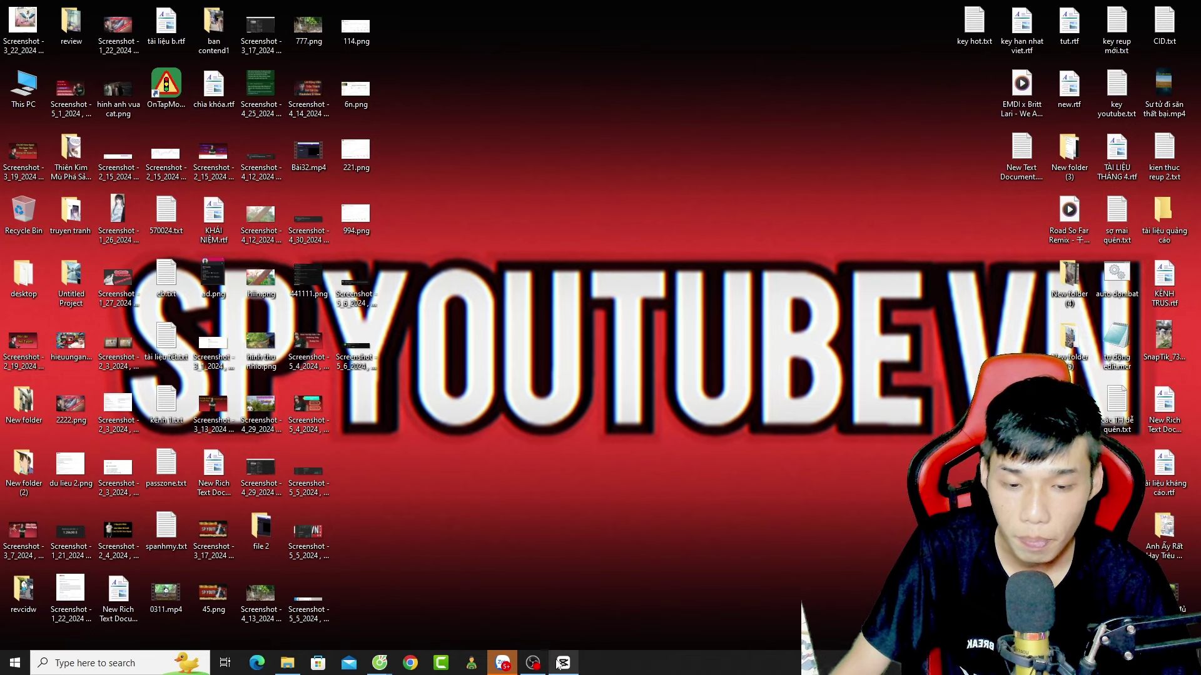
{"action": "left_click", "coordinate": [893, 135]}
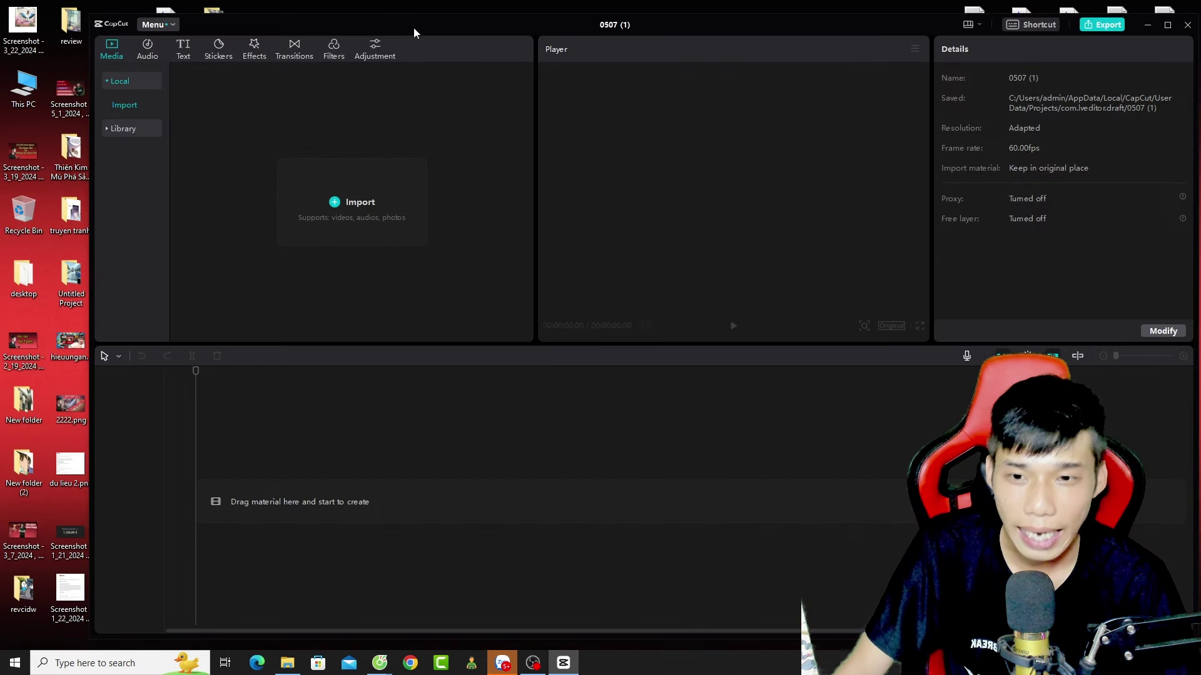
{"action": "mouse_move", "coordinate": [414, 29]}
{"action": "left_mouse_down"}
{"action": "mouse_move", "coordinate": [459, 33]}
{"action": "mouse_move", "coordinate": [421, 27]}
{"action": "left_mouse_up"}
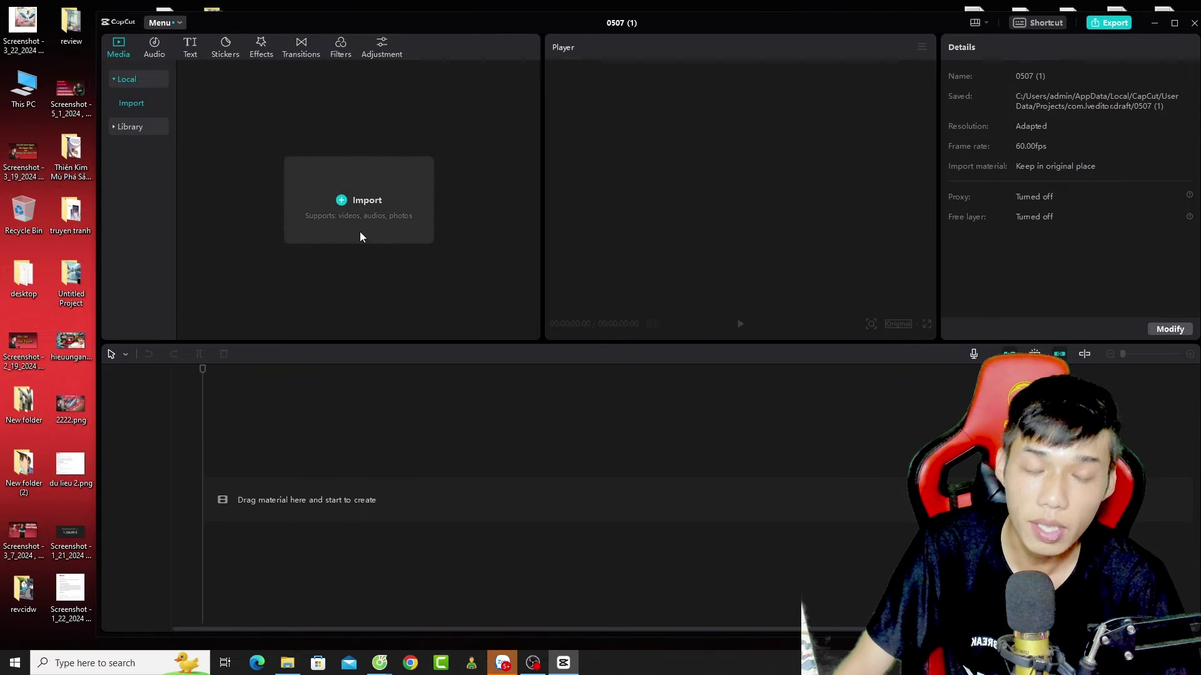
{"action": "mouse_move", "coordinate": [429, 31]}
{"action": "left_mouse_down"}
{"action": "mouse_move", "coordinate": [405, 21]}
{"action": "mouse_move", "coordinate": [413, 36]}
{"action": "left_mouse_up"}
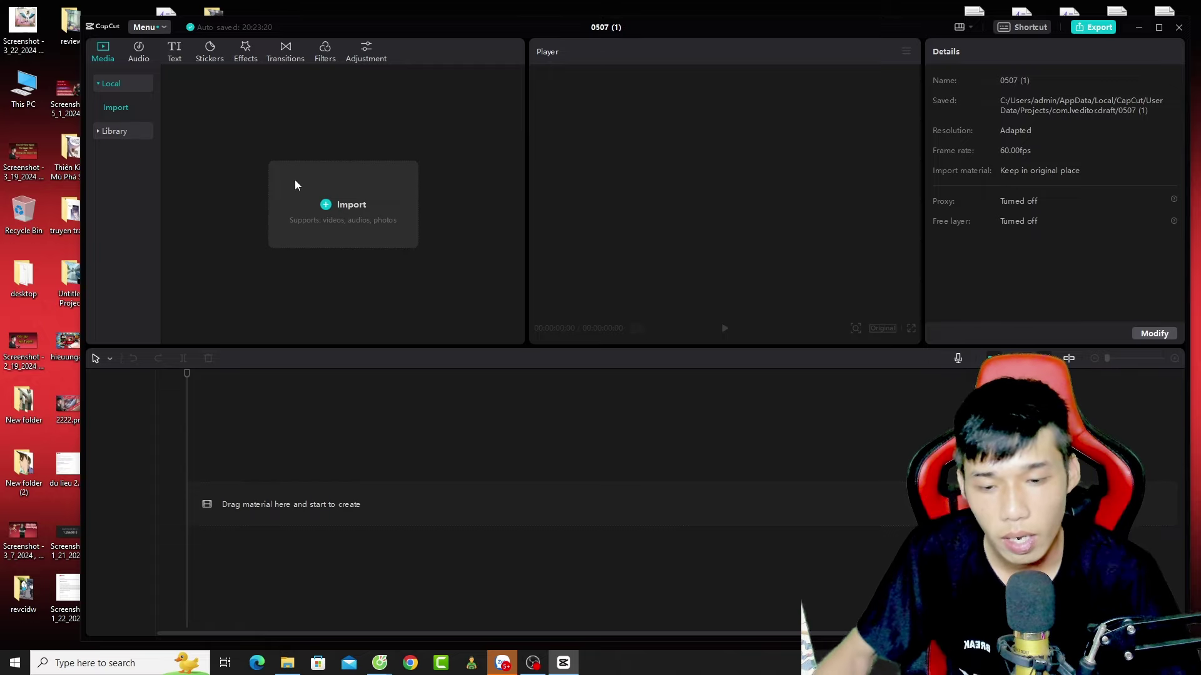
Step: Close the browser that is still running in the background
{"action": "right_click", "coordinate": [379, 663]}
{"action": "left_click", "coordinate": [400, 635]}
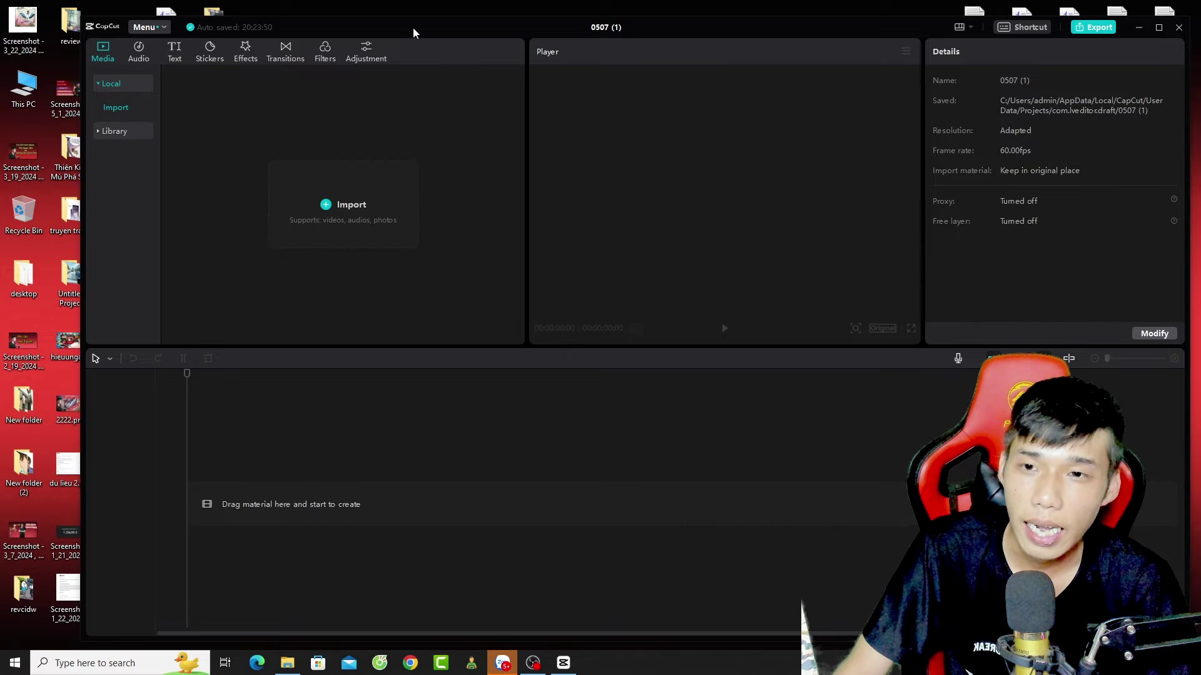
{"action": "mouse_move", "coordinate": [413, 28]}
{"action": "left_mouse_down"}
{"action": "mouse_move", "coordinate": [390, 37]}
{"action": "mouse_move", "coordinate": [405, 32]}
{"action": "left_mouse_up"}
Step: Start a media import and browse to the folder "file con" on New Volume (D:)
{"action": "left_click", "coordinate": [382, 190]}
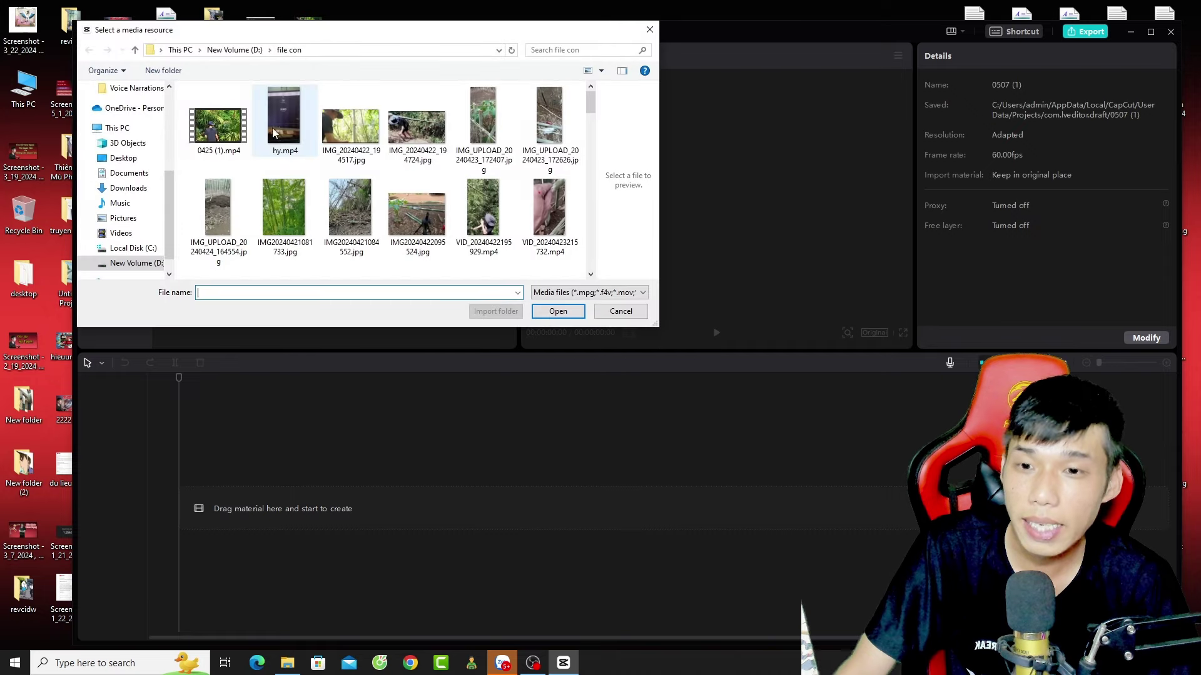
{"action": "left_click", "coordinate": [132, 262]}
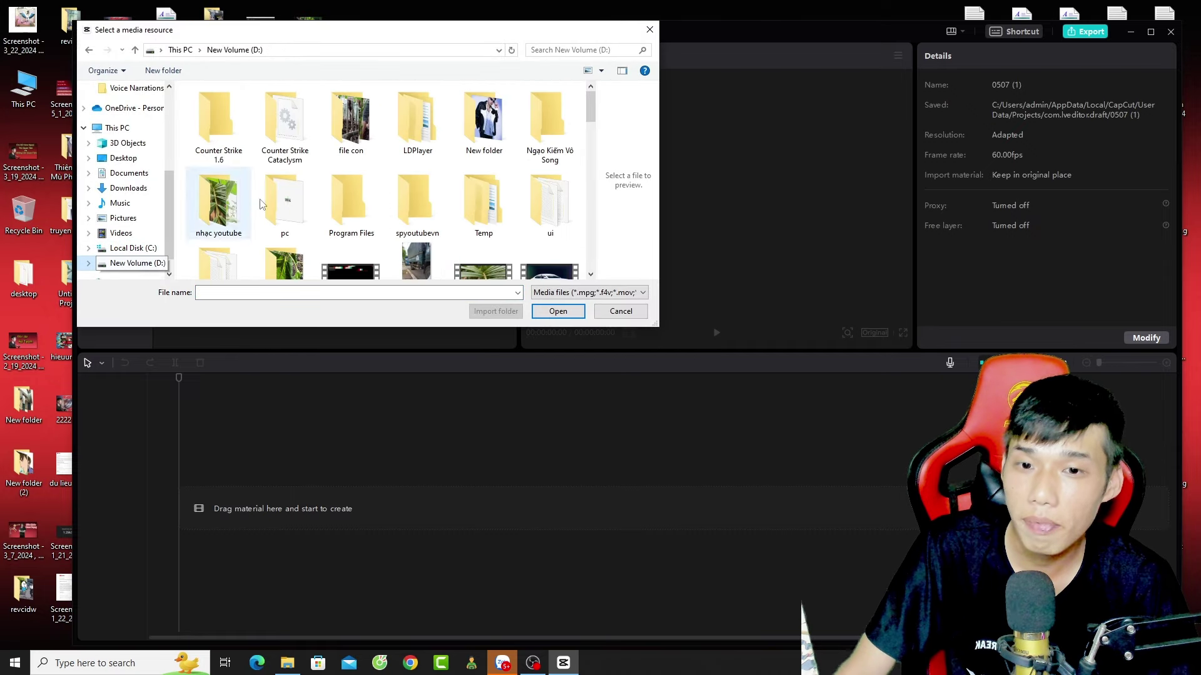
{"action": "left_click", "coordinate": [345, 120]}
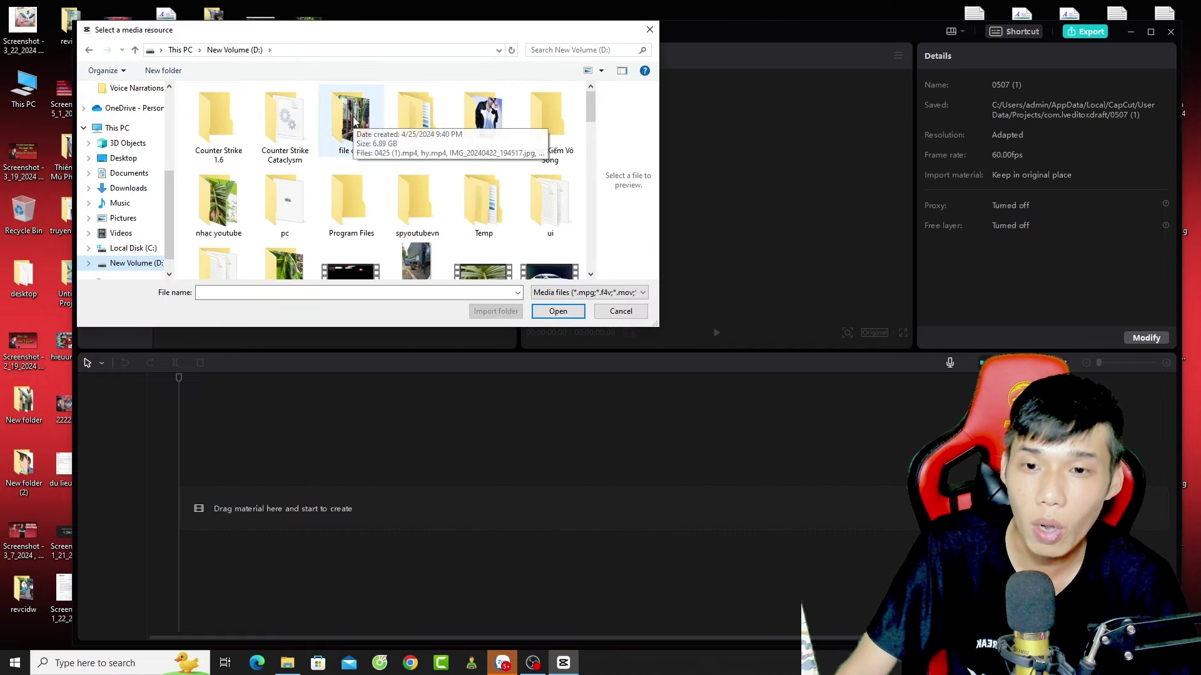
{"action": "double_click", "coordinate": [349, 121]}
{"action": "scroll", "coordinate": [406, 156], "scroll_direction": "down", "scroll_amount": 3}
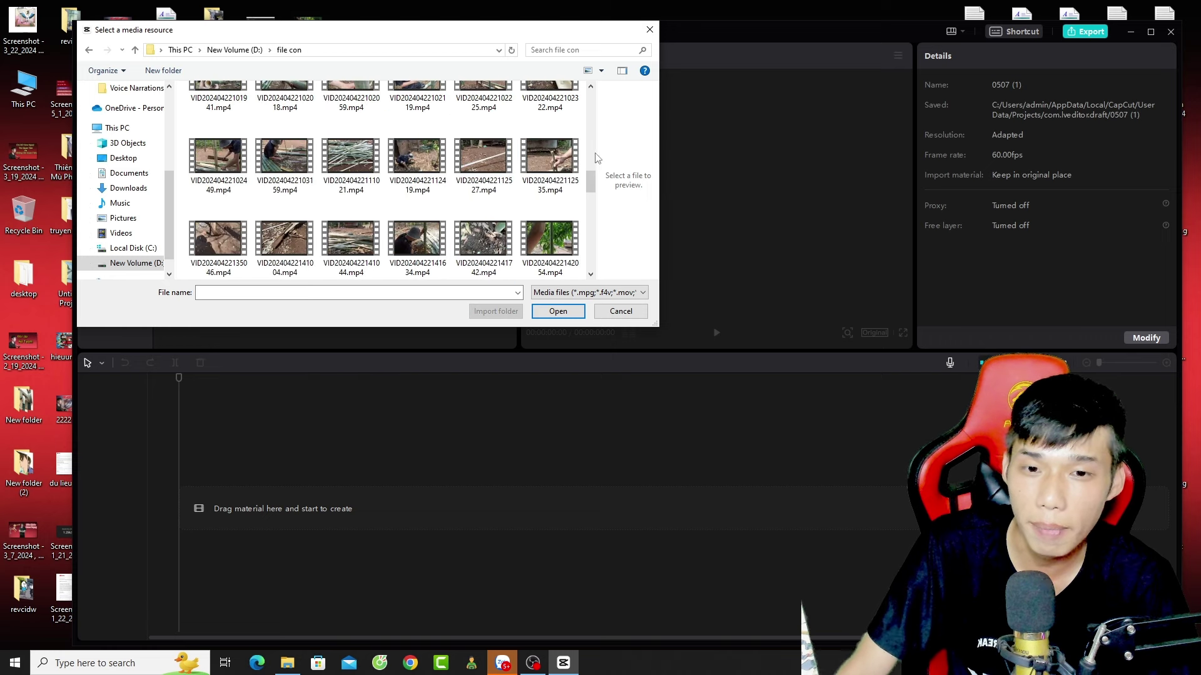
{"action": "scroll", "coordinate": [475, 225], "scroll_direction": "down", "scroll_amount": 2}
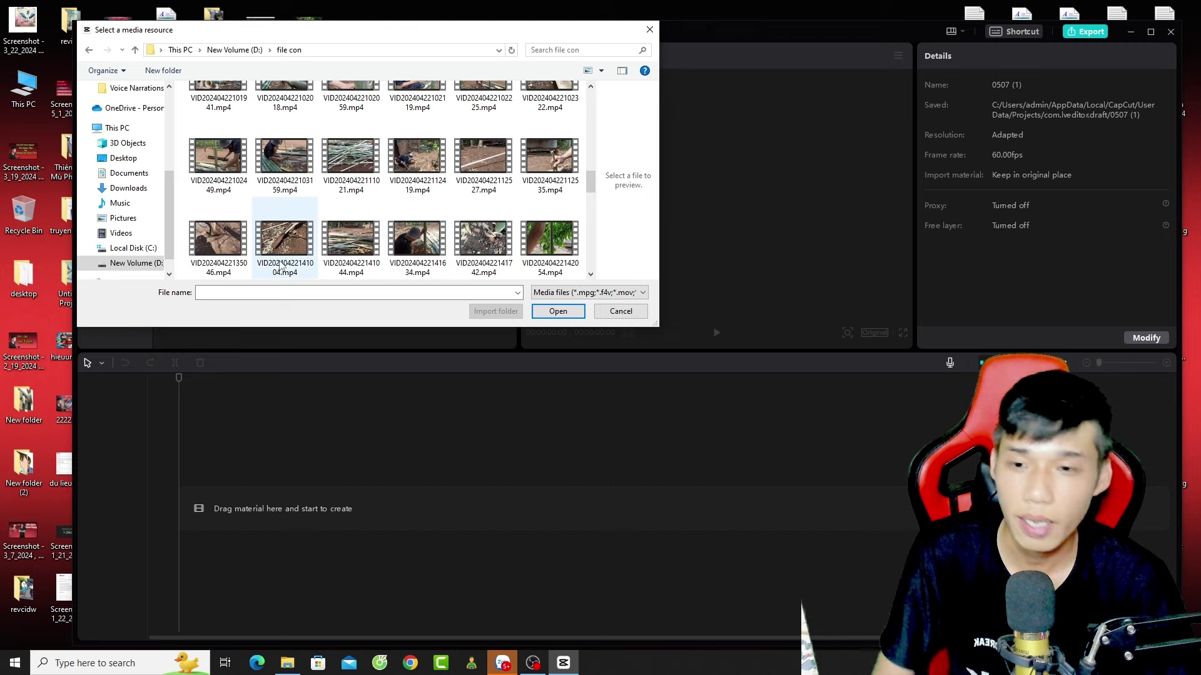
Step: Import the eleven consecutive clips from VID20240422103159.mp4 through VID20240422142054.mp4 into the project
{"action": "left_click", "coordinate": [285, 156]}
{"action": "left_click", "coordinate": [351, 156], "text": "ctrl"}
{"action": "left_click", "coordinate": [416, 156], "text": "ctrl"}
{"action": "left_click", "coordinate": [483, 156], "text": "ctrl"}
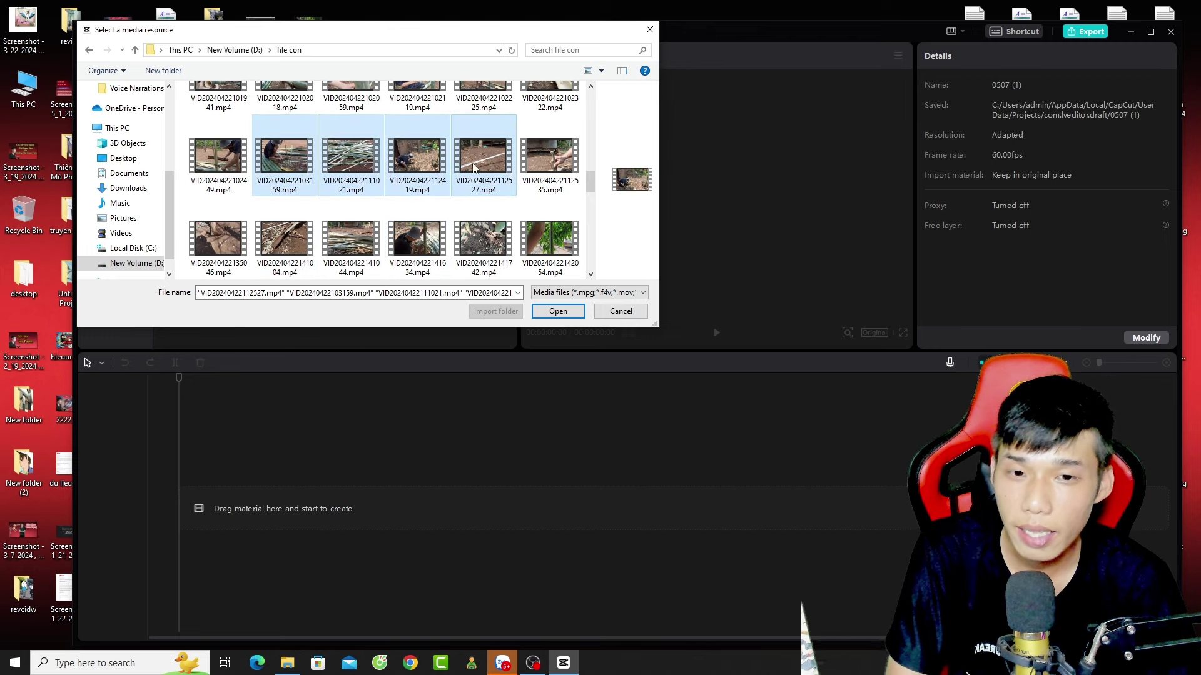
{"action": "left_click", "coordinate": [550, 157], "text": "ctrl"}
{"action": "left_click", "coordinate": [550, 237], "text": "ctrl"}
{"action": "left_click", "coordinate": [483, 238], "text": "ctrl"}
{"action": "left_click", "coordinate": [417, 240], "text": "ctrl"}
{"action": "left_click", "coordinate": [284, 237], "text": "ctrl"}
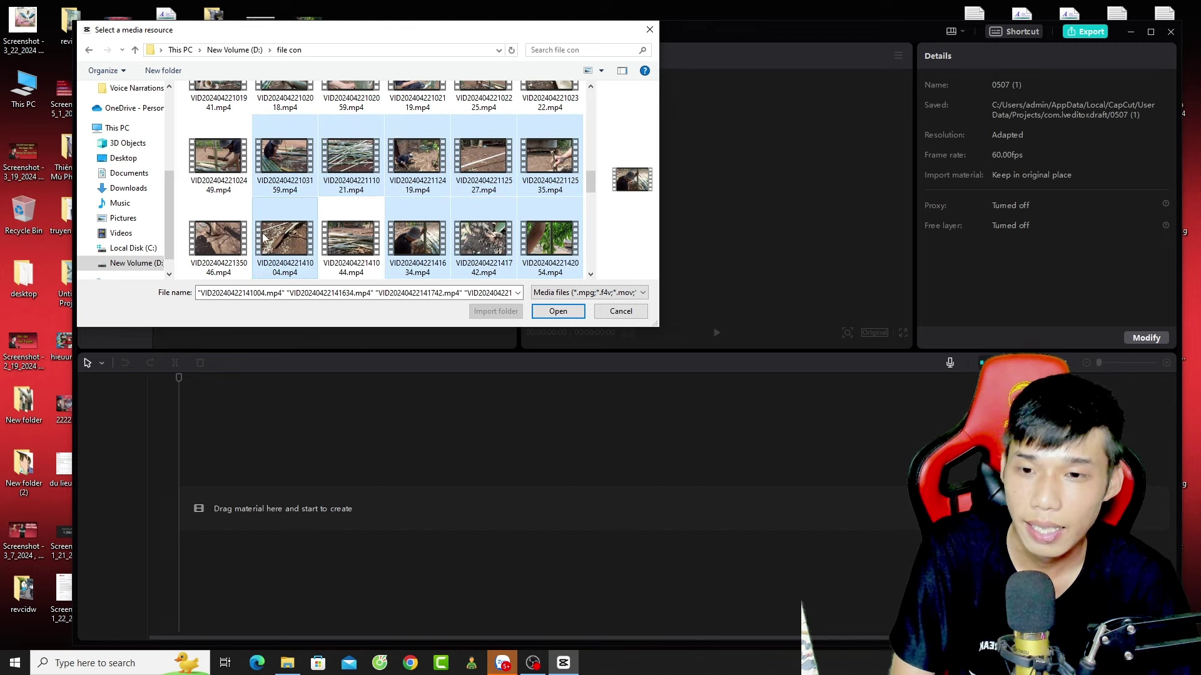
{"action": "left_click", "coordinate": [218, 237], "text": "ctrl"}
{"action": "left_click", "coordinate": [351, 238], "text": "ctrl"}
{"action": "left_click", "coordinate": [578, 312]}
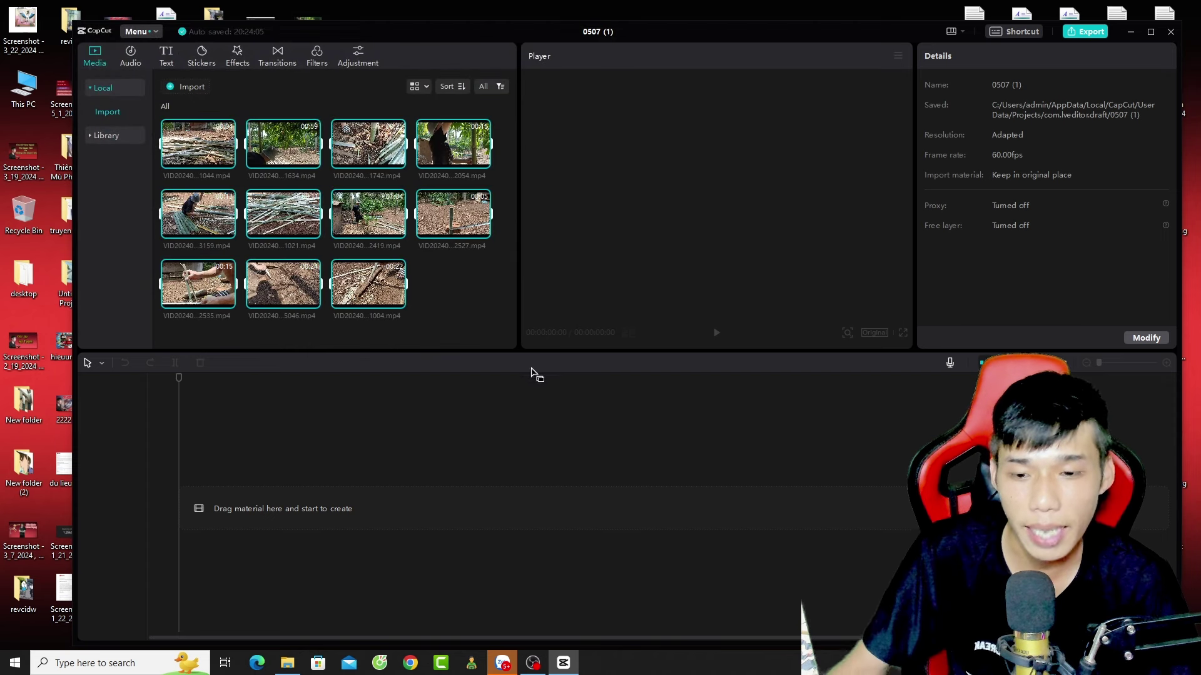
Step: Place all eleven imported clips one after another on the main timeline track
{"action": "right_click", "coordinate": [382, 269]}
{"action": "key", "text": "Escape"}
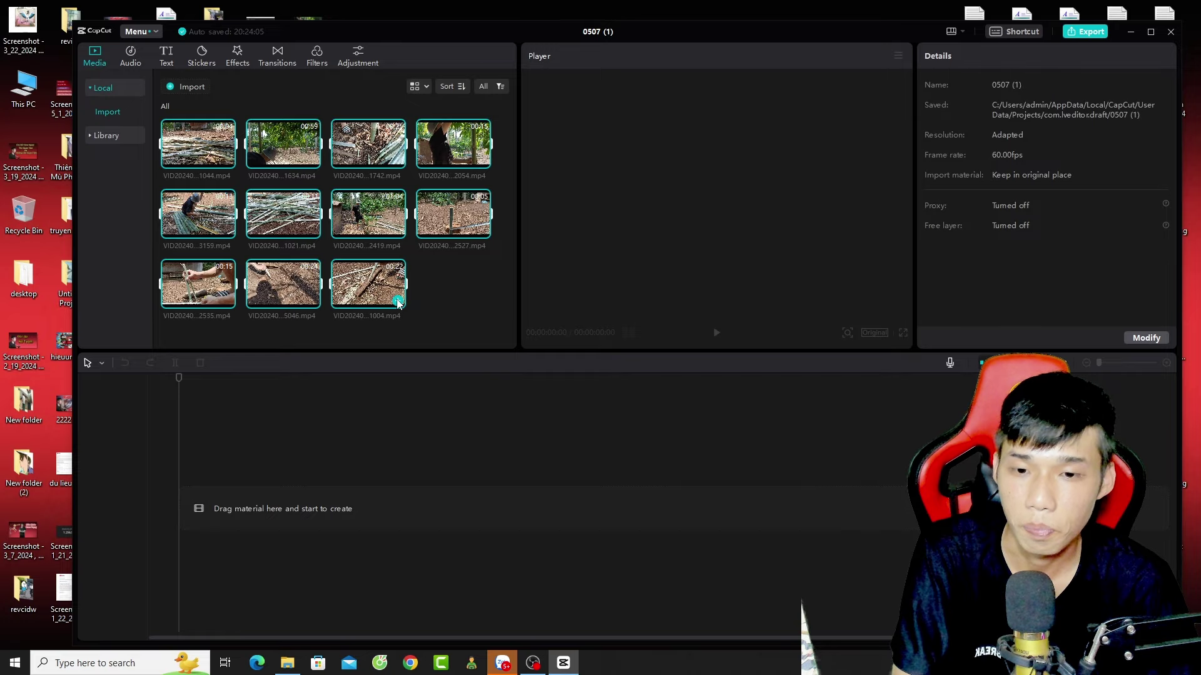
{"action": "left_click_drag", "start_coordinate": [403, 306], "coordinate": [662, 502]}
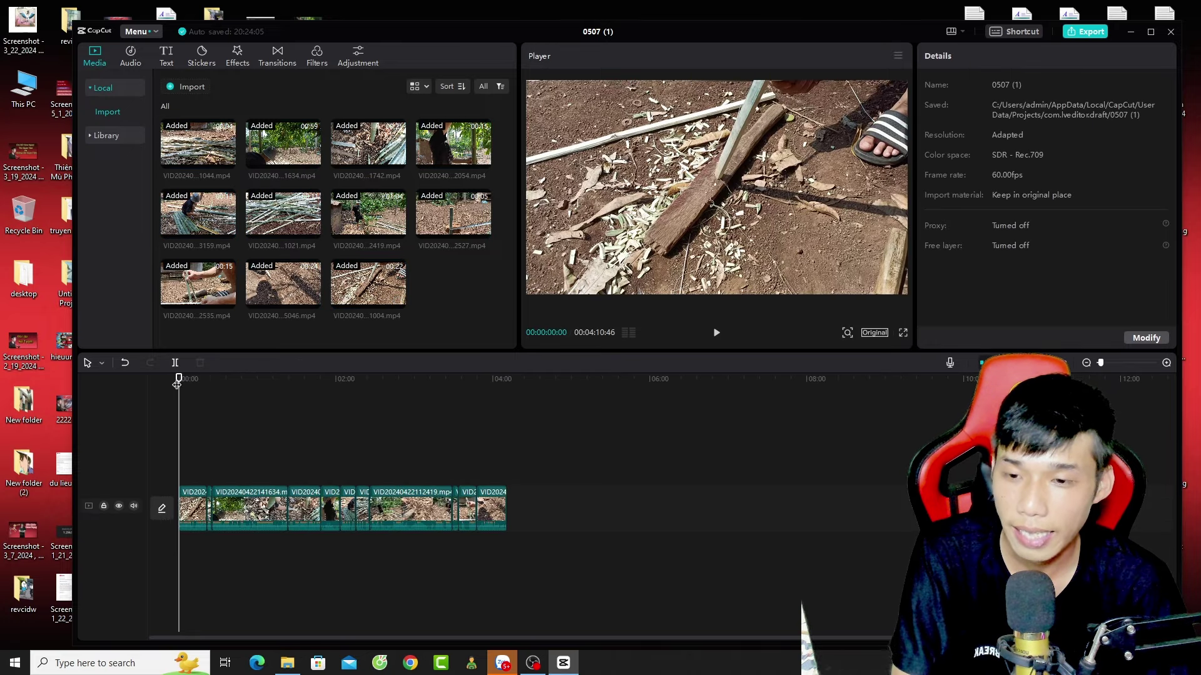
Step: Maximize the editor window and scrub through the timeline clips, leaving the playhead at about 11 seconds
{"action": "left_click", "coordinate": [377, 403]}
{"action": "left_click", "coordinate": [450, 406]}
{"action": "left_click_drag", "start_coordinate": [178, 394], "coordinate": [193, 403]}
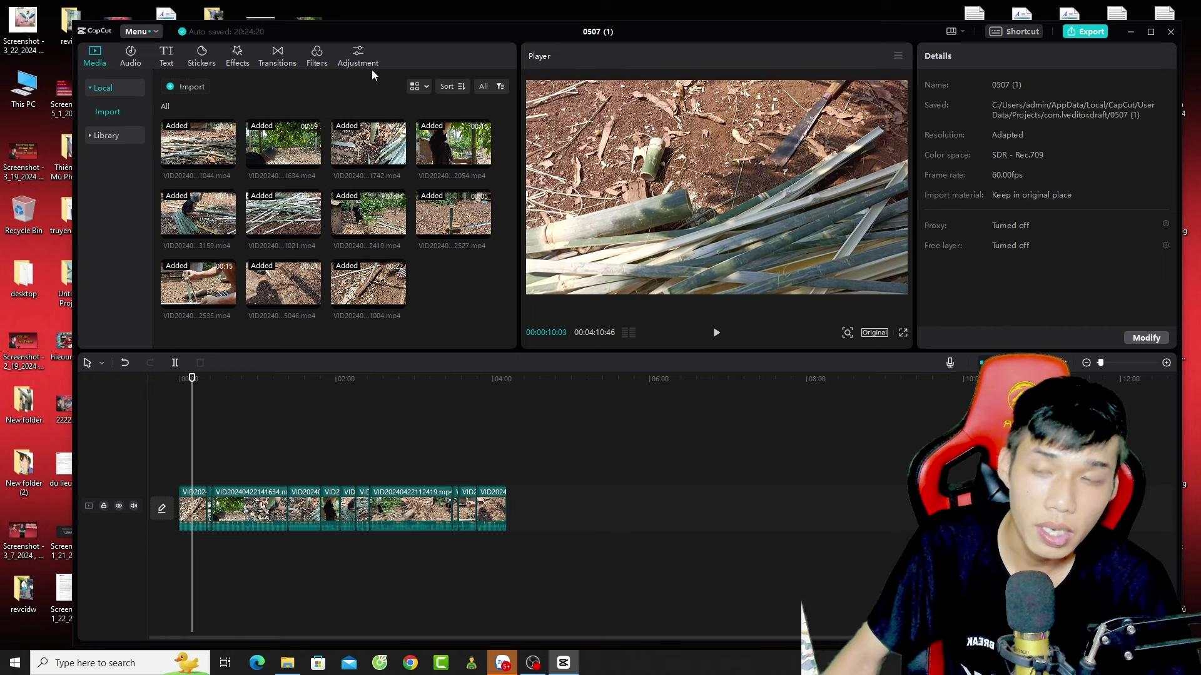
{"action": "mouse_move", "coordinate": [384, 27]}
{"action": "left_mouse_down"}
{"action": "mouse_move", "coordinate": [362, 21]}
{"action": "mouse_move", "coordinate": [399, 25]}
{"action": "mouse_move", "coordinate": [396, 12]}
{"action": "left_mouse_up"}
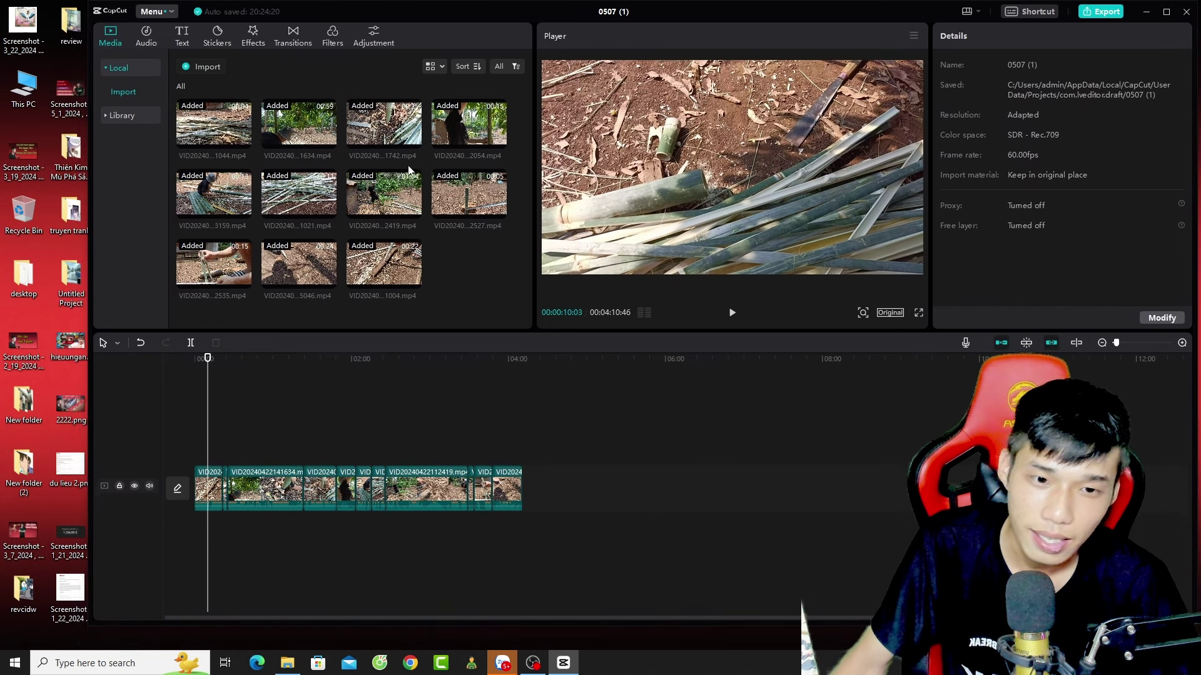
{"action": "double_click", "coordinate": [730, 16]}
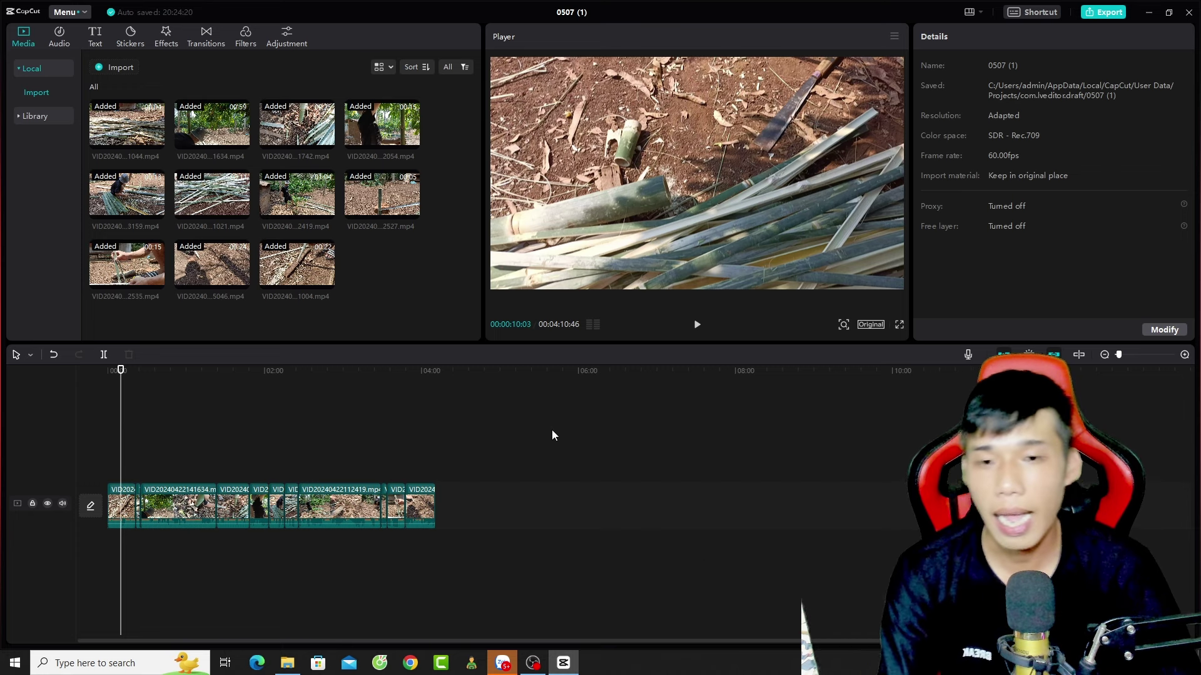
{"action": "left_click", "coordinate": [479, 452]}
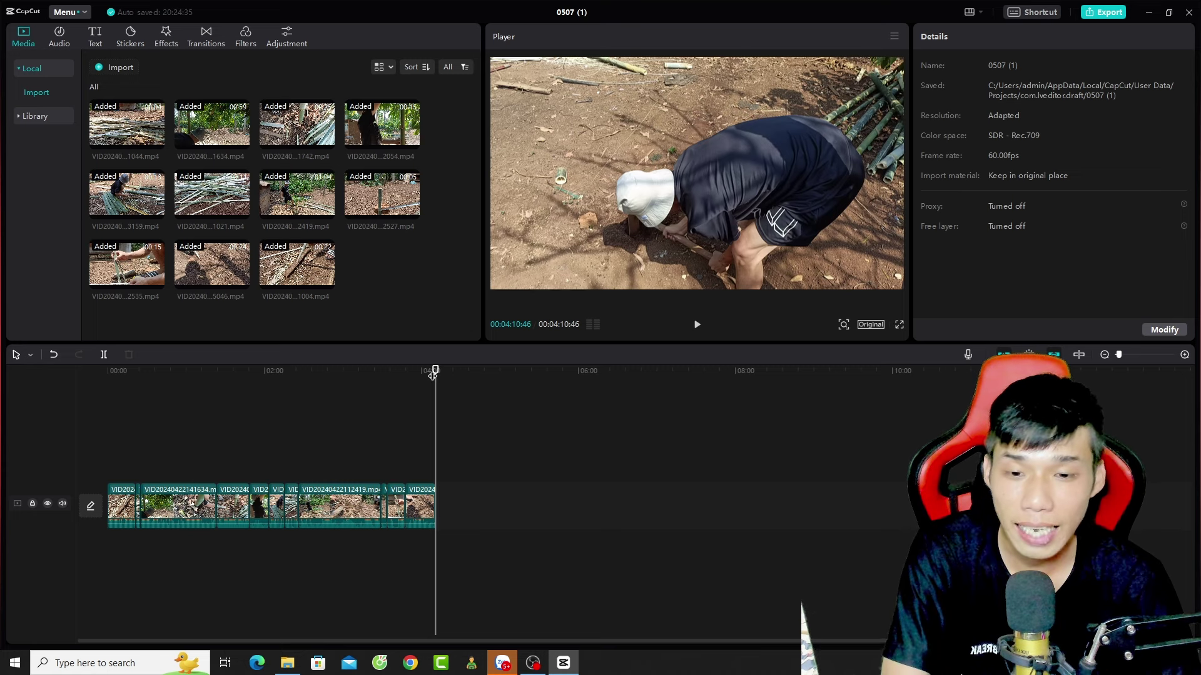
{"action": "left_click_drag", "start_coordinate": [432, 374], "coordinate": [122, 343]}
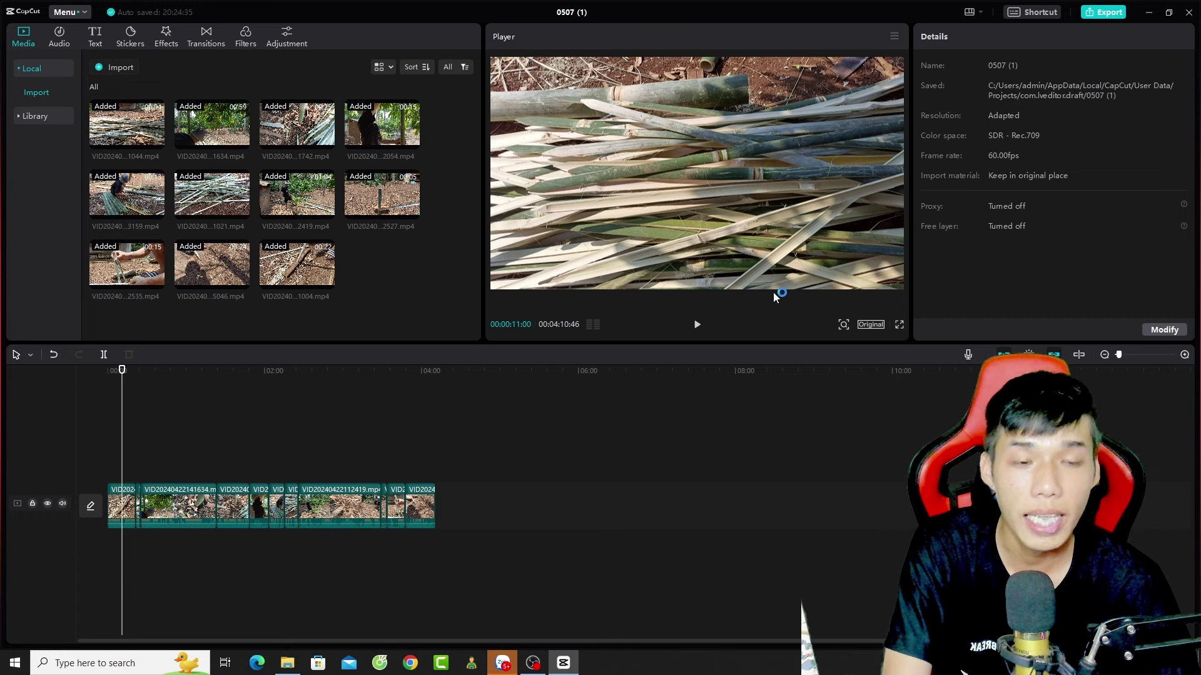
Step: Start a new recording in Camtasia and stretch the capture area to cover the whole screen
{"action": "left_click_drag", "start_coordinate": [503, 170], "coordinate": [791, 144]}
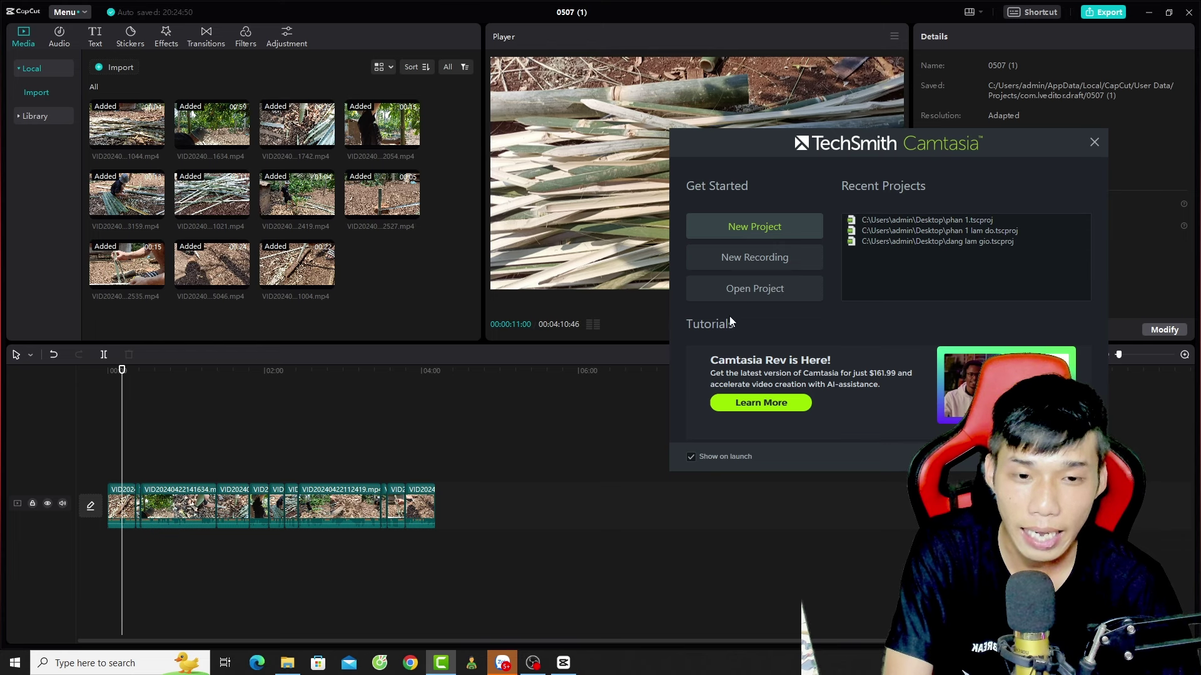
{"action": "left_click", "coordinate": [763, 259]}
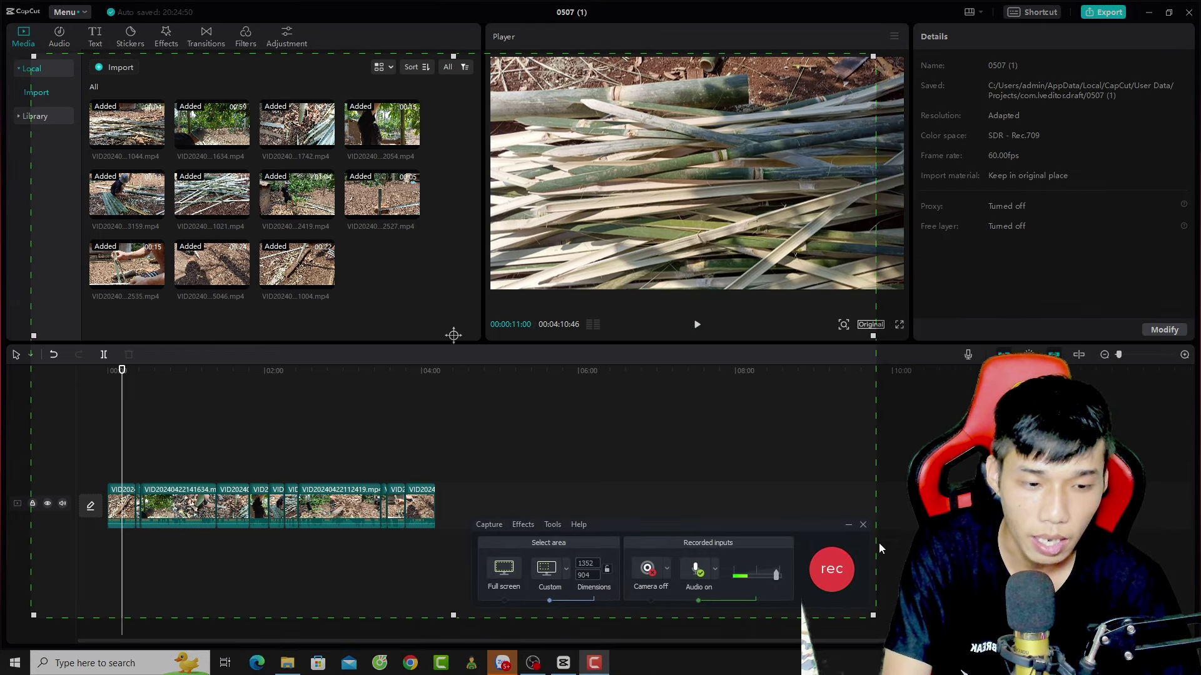
{"action": "left_click_drag", "start_coordinate": [873, 615], "coordinate": [1196, 644]}
{"action": "left_click_drag", "start_coordinate": [36, 58], "coordinate": [2, 10]}
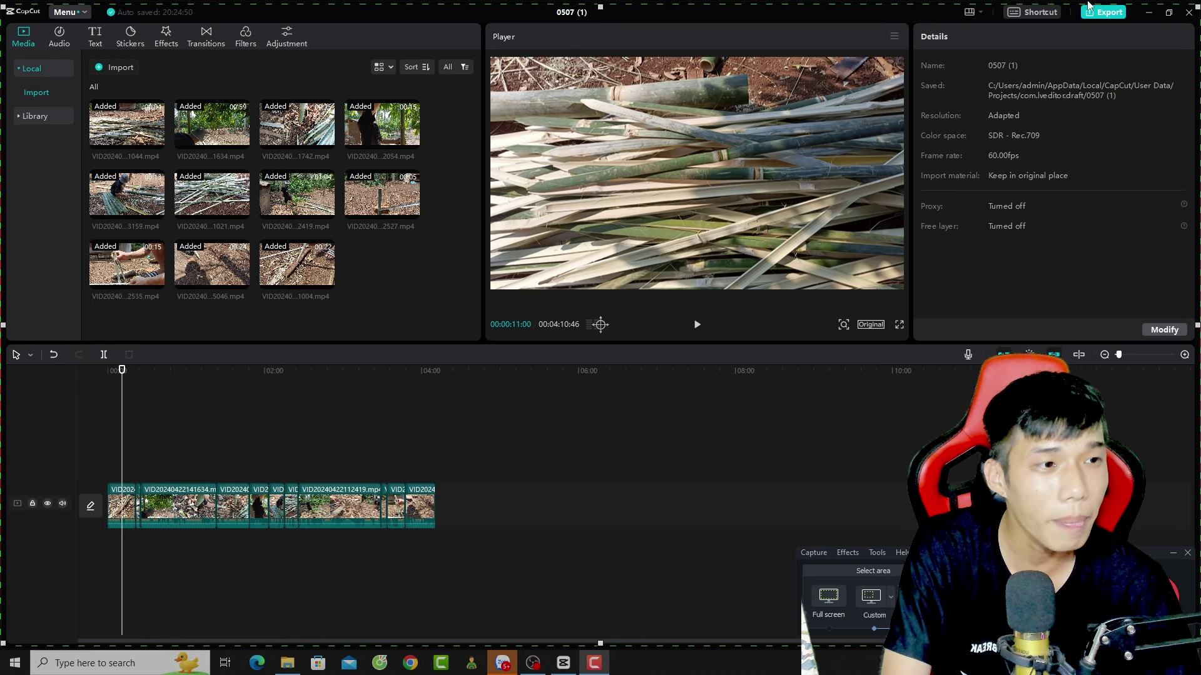
{"action": "left_click_drag", "start_coordinate": [599, 643], "coordinate": [599, 672]}
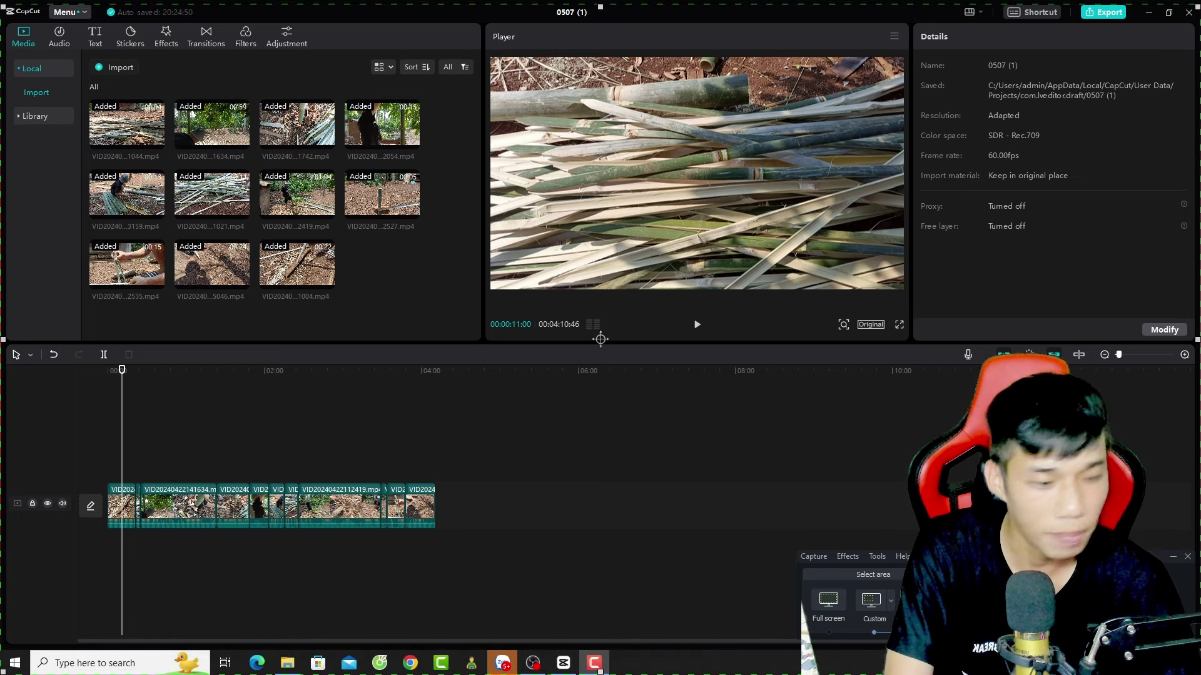
Step: Move the CapCut playhead to about 12 seconds and start the Camtasia screen recording
{"action": "left_click", "coordinate": [1169, 663]}
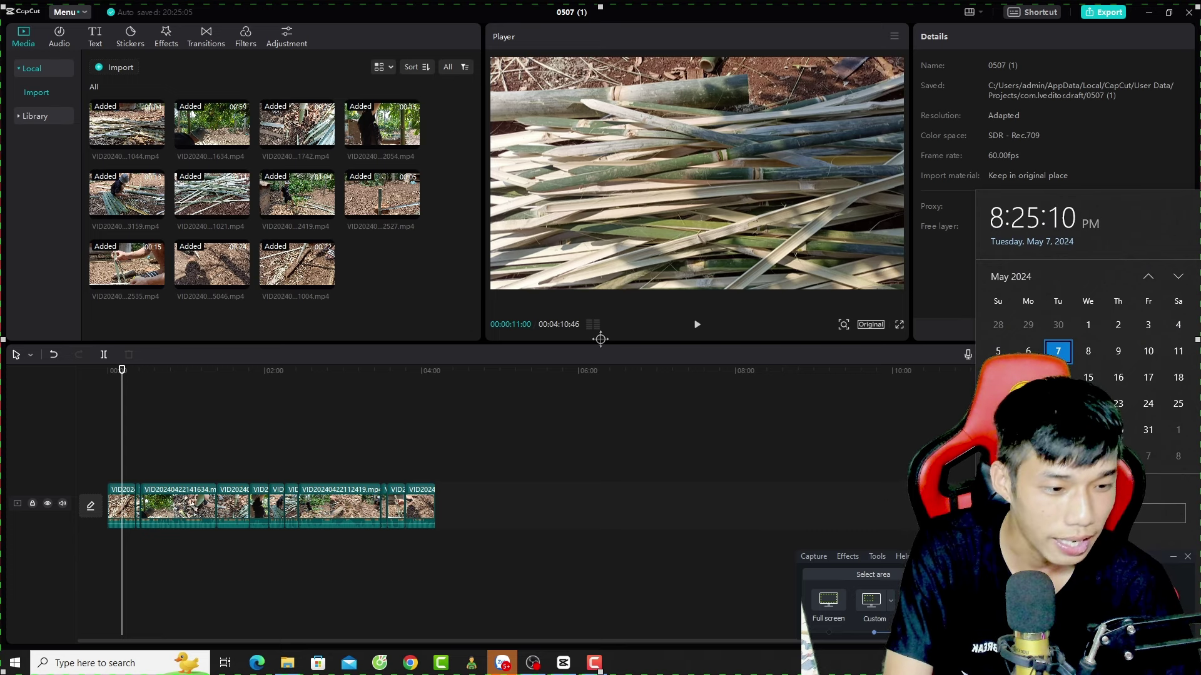
{"action": "left_click", "coordinate": [805, 460]}
{"action": "left_click_drag", "start_coordinate": [431, 373], "coordinate": [124, 373]}
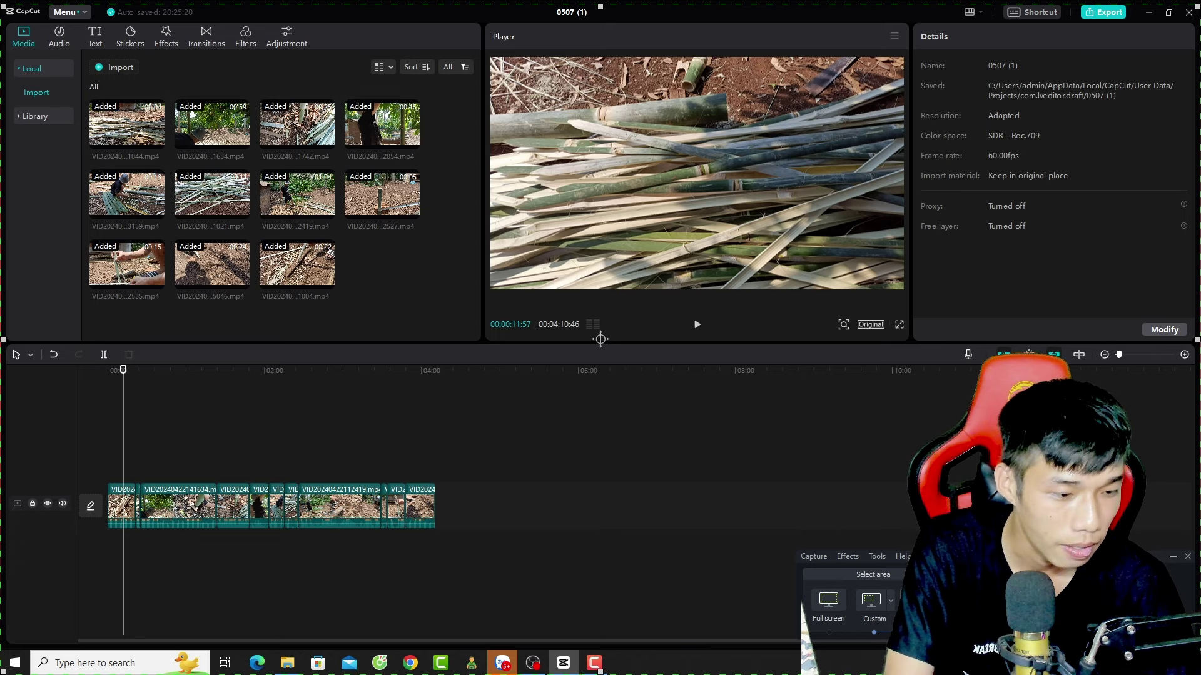
{"action": "left_click", "coordinate": [601, 339]}
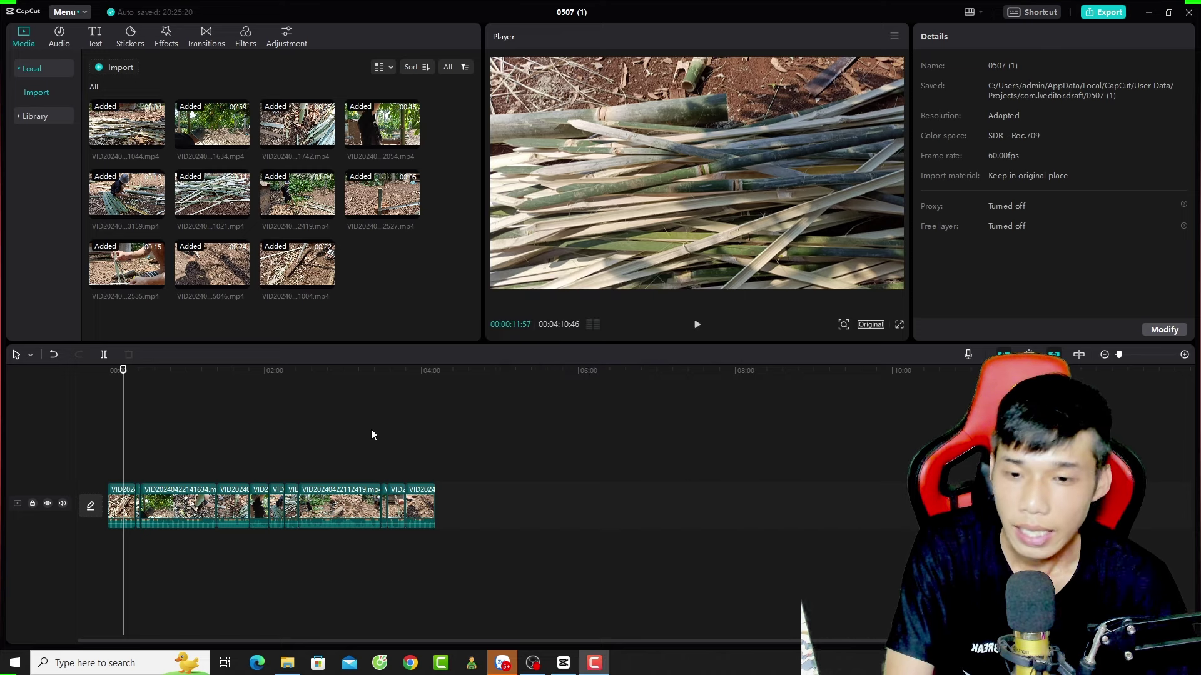
Step: Set the playhead to about 8 seconds, restore the editor window to its smaller size and move it aside
{"action": "mouse_move", "coordinate": [123, 368]}
{"action": "left_mouse_down"}
{"action": "mouse_move", "coordinate": [193, 370]}
{"action": "mouse_move", "coordinate": [117, 370]}
{"action": "left_mouse_up"}
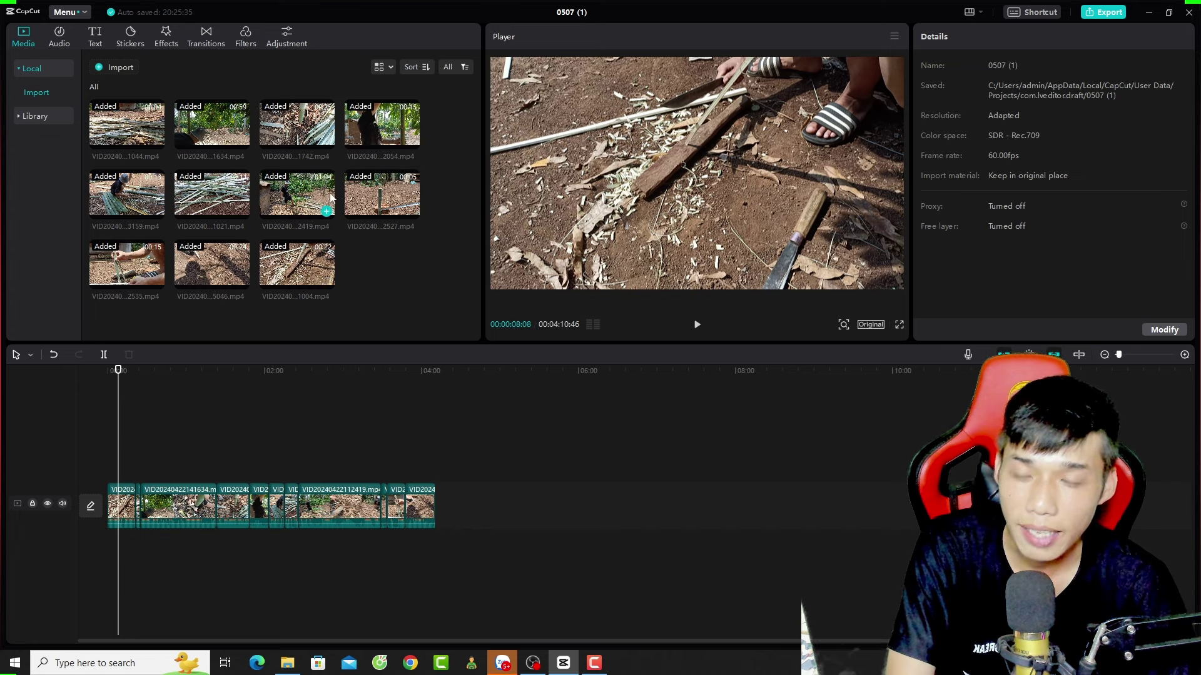
{"action": "double_click", "coordinate": [512, 19]}
{"action": "left_click_drag", "start_coordinate": [529, 19], "coordinate": [773, 30]}
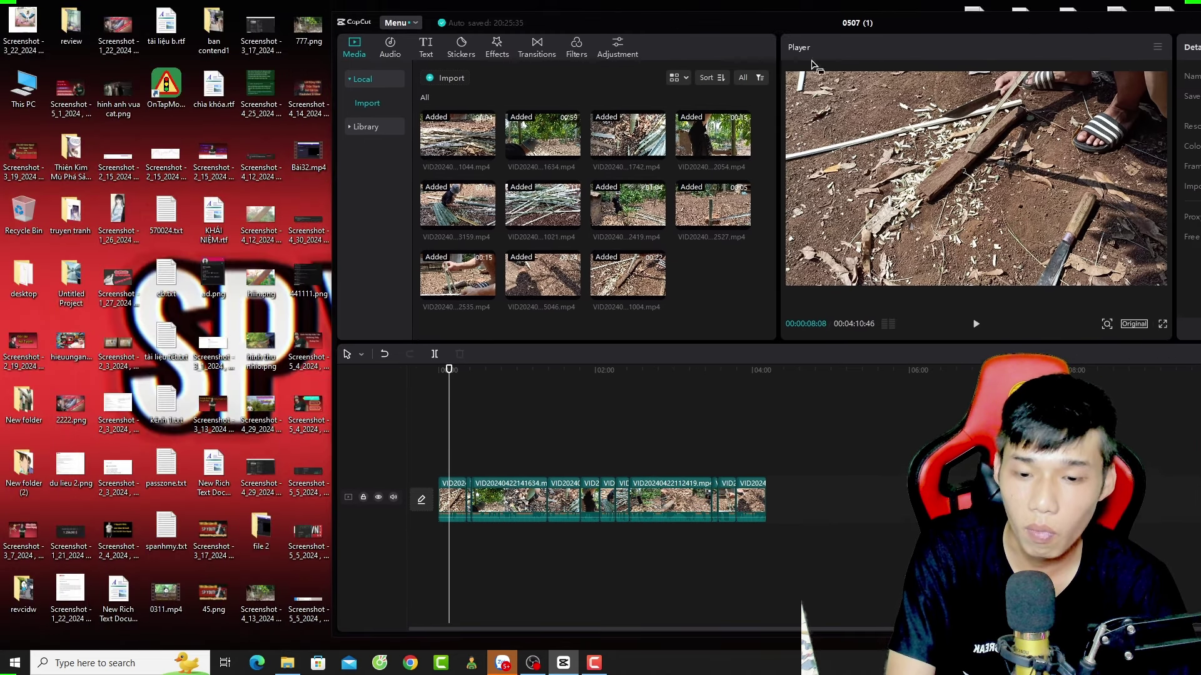
Step: Open New Volume (D:) in File Explorer
{"action": "left_click", "coordinate": [287, 663]}
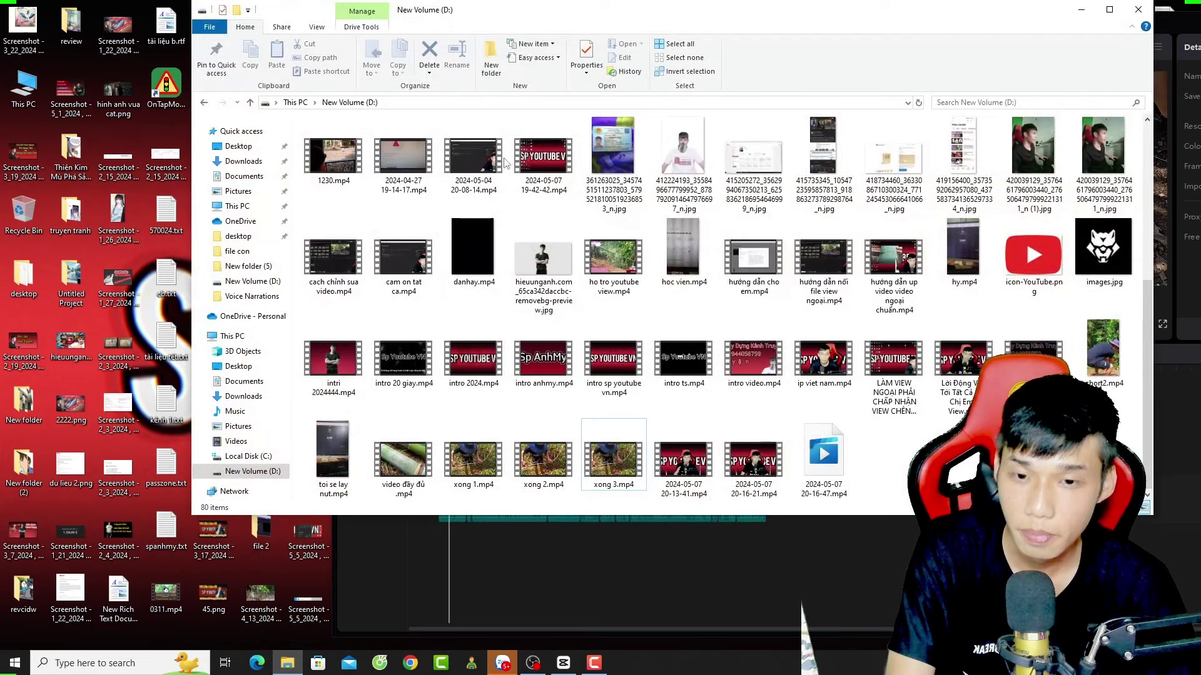
{"action": "left_click", "coordinate": [1075, 9]}
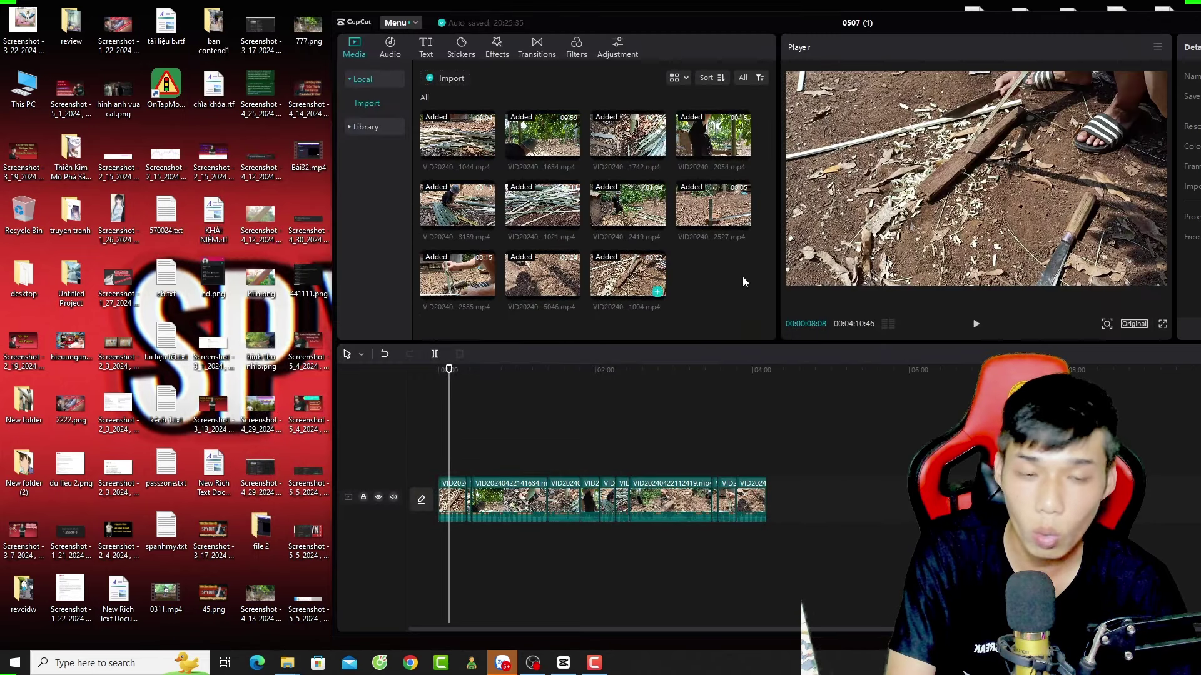
{"action": "key", "text": "super+e"}
{"action": "double_click", "coordinate": [494, 247]}
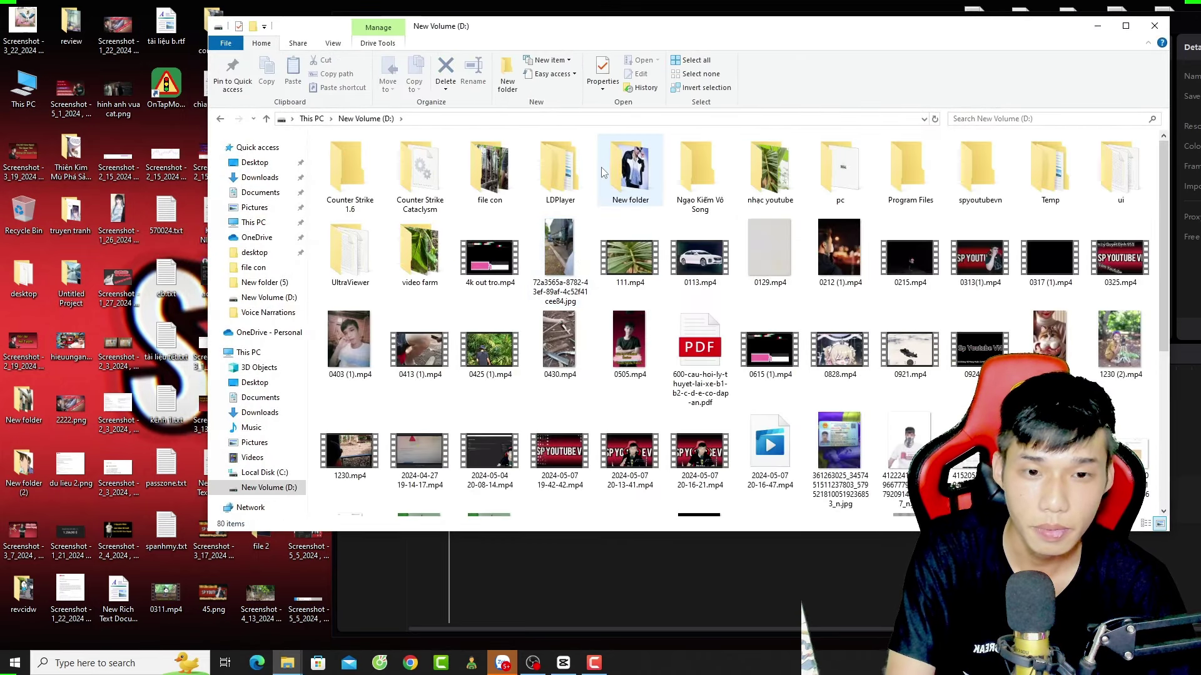
Step: Browse the raw clips in the file con folder and return to the CapCut editor in a maximized window
{"action": "double_click", "coordinate": [489, 175]}
{"action": "left_click_drag", "start_coordinate": [625, 25], "coordinate": [495, 33]}
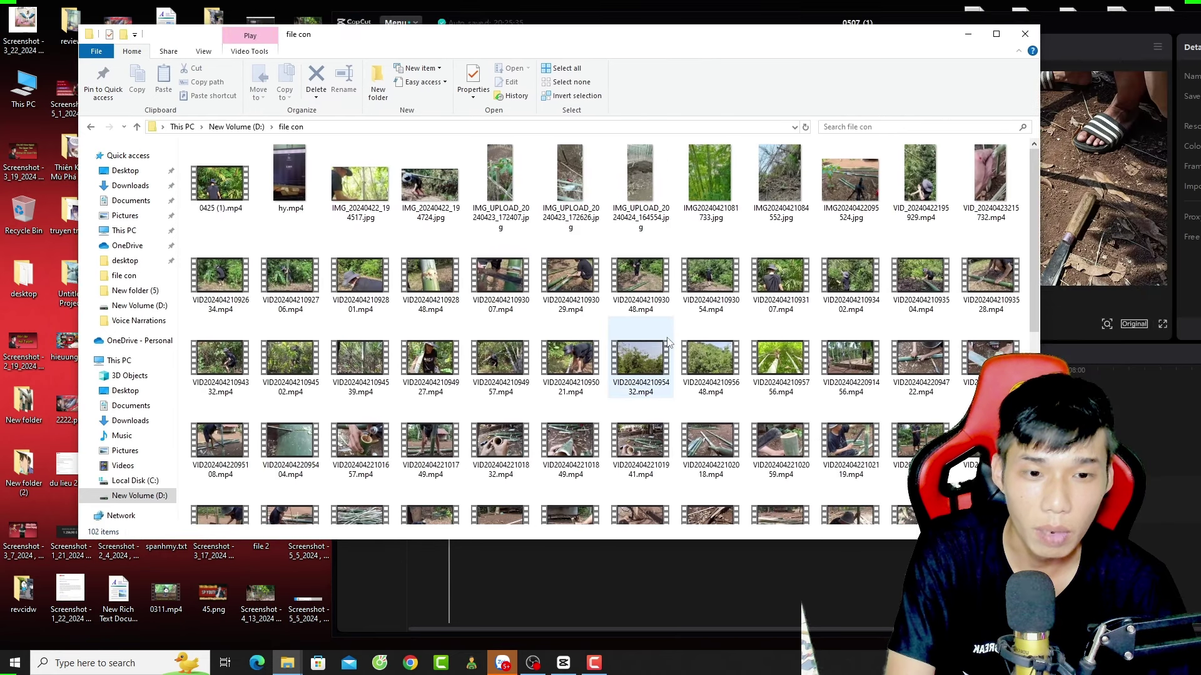
{"action": "scroll", "coordinate": [668, 326], "scroll_direction": "down", "scroll_amount": 10}
{"action": "scroll", "coordinate": [668, 325], "scroll_direction": "up", "scroll_amount": 8}
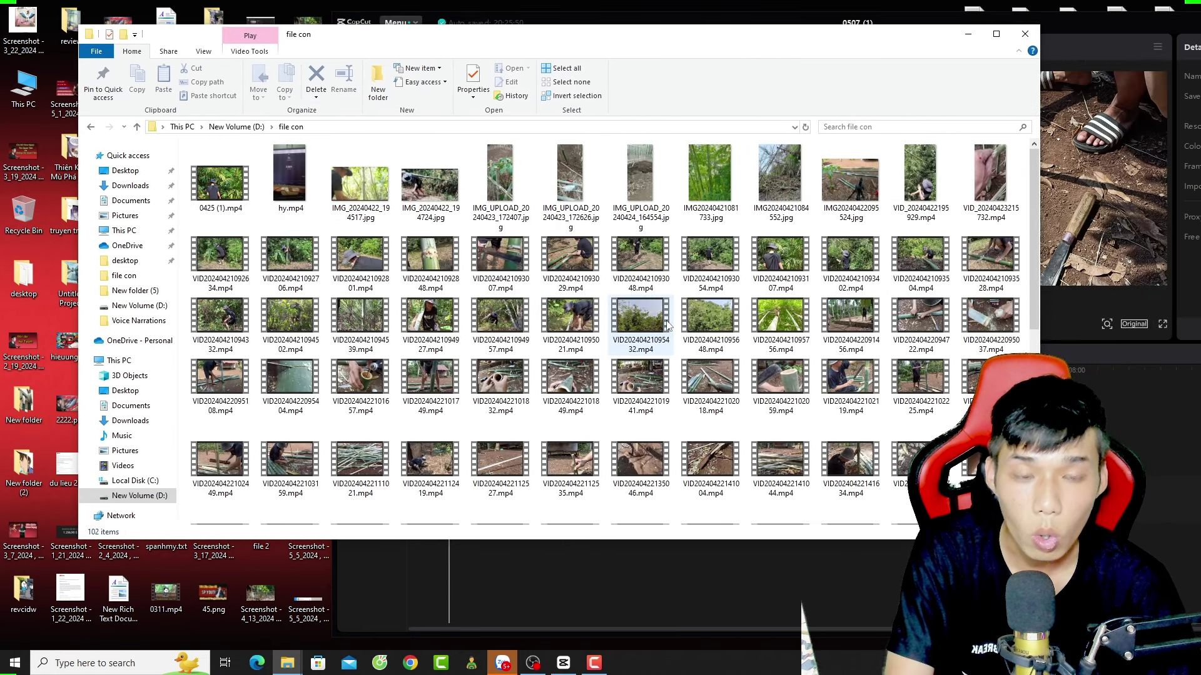
{"action": "scroll", "coordinate": [667, 325], "scroll_direction": "down", "scroll_amount": 8}
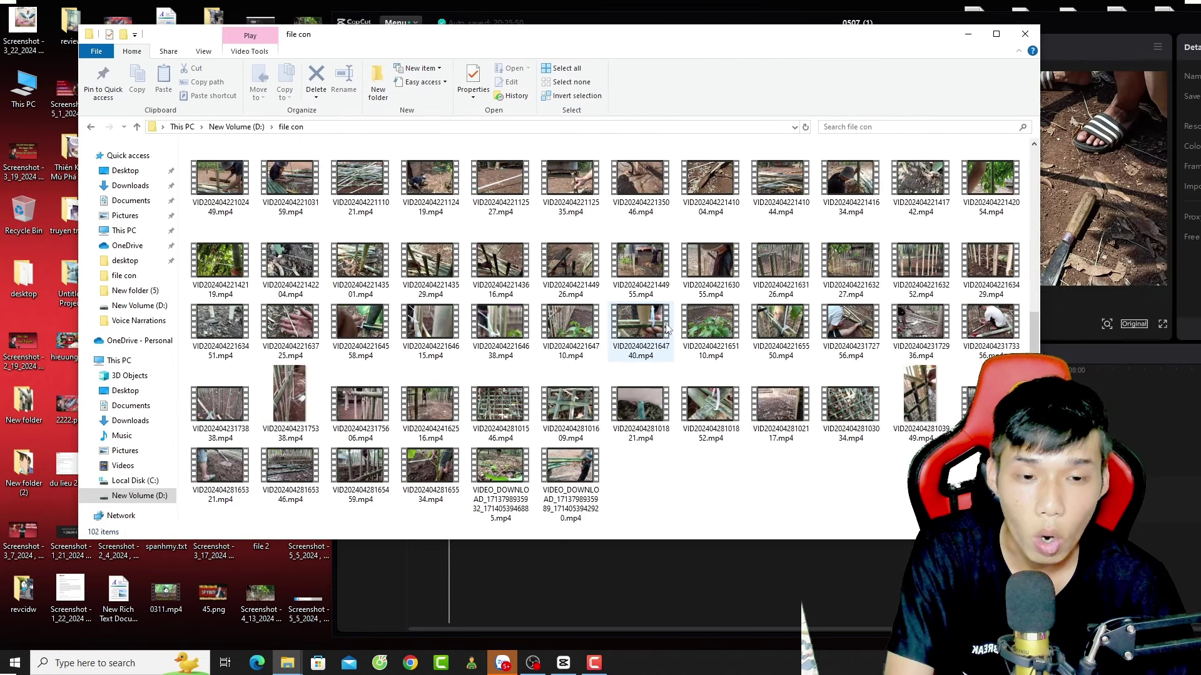
{"action": "left_click", "coordinate": [967, 34]}
{"action": "double_click", "coordinate": [843, 19]}
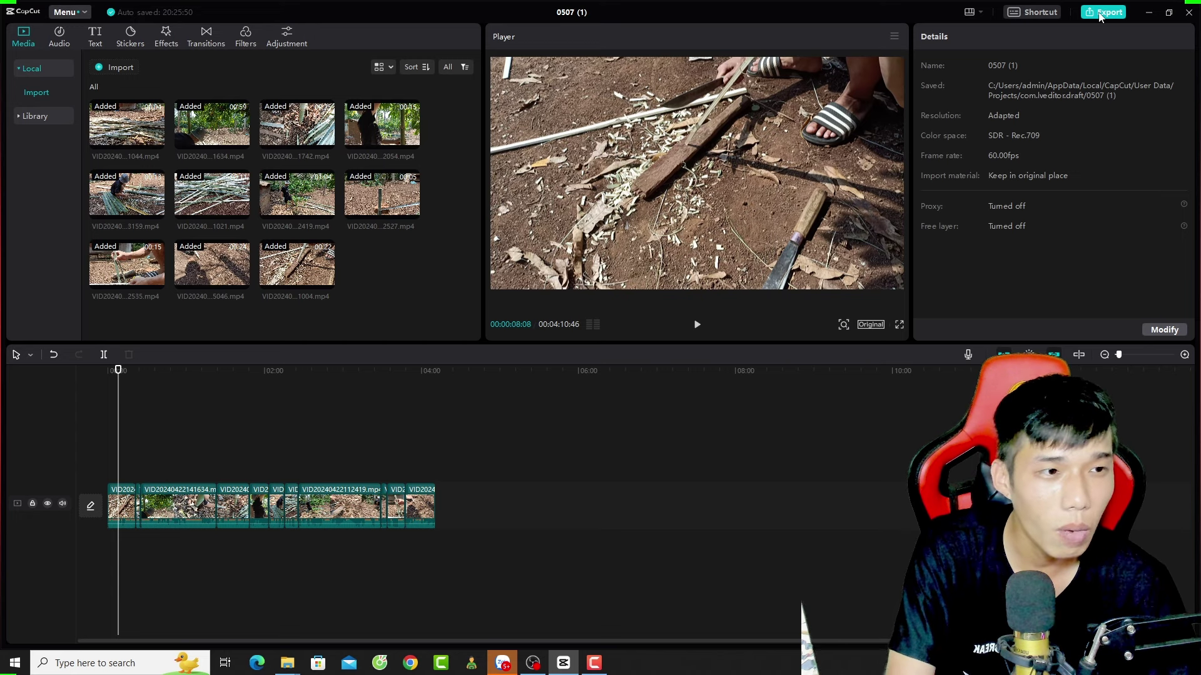
Step: Minimize CapCut and load youtube.com in a maximized Cốc Cốc browser window
{"action": "left_click", "coordinate": [1149, 13]}
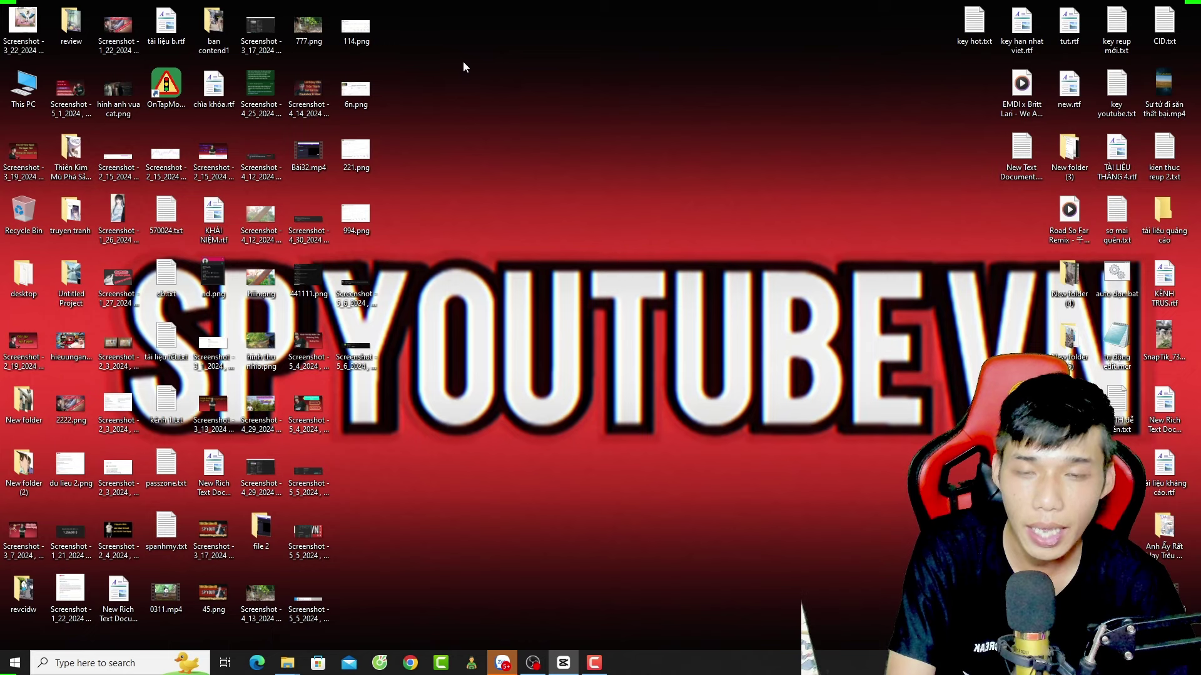
{"action": "left_click_drag", "start_coordinate": [430, 13], "coordinate": [418, 224]}
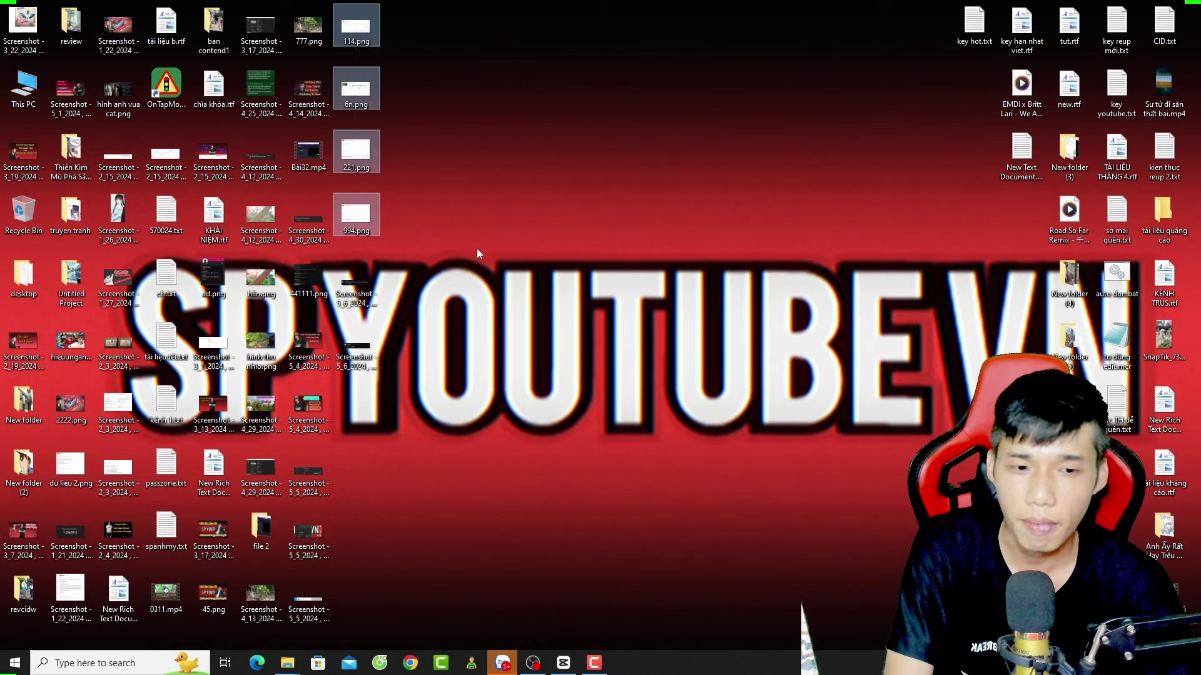
{"action": "left_click", "coordinate": [380, 663]}
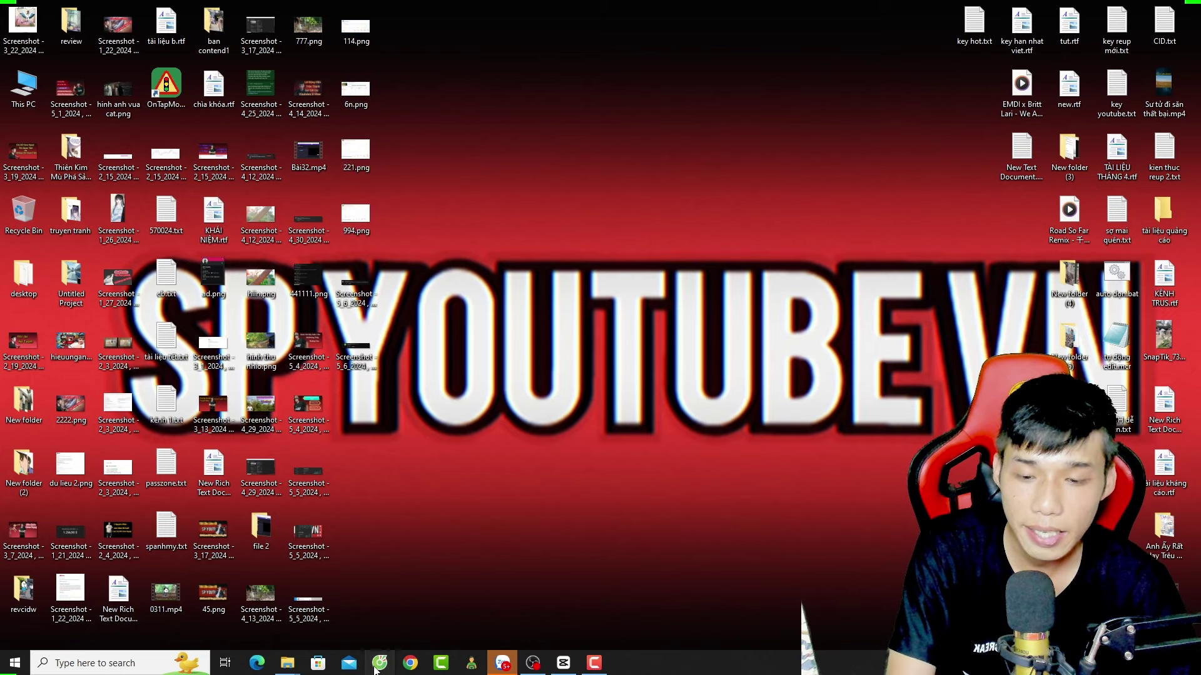
{"action": "type", "text": "youtube.com"}
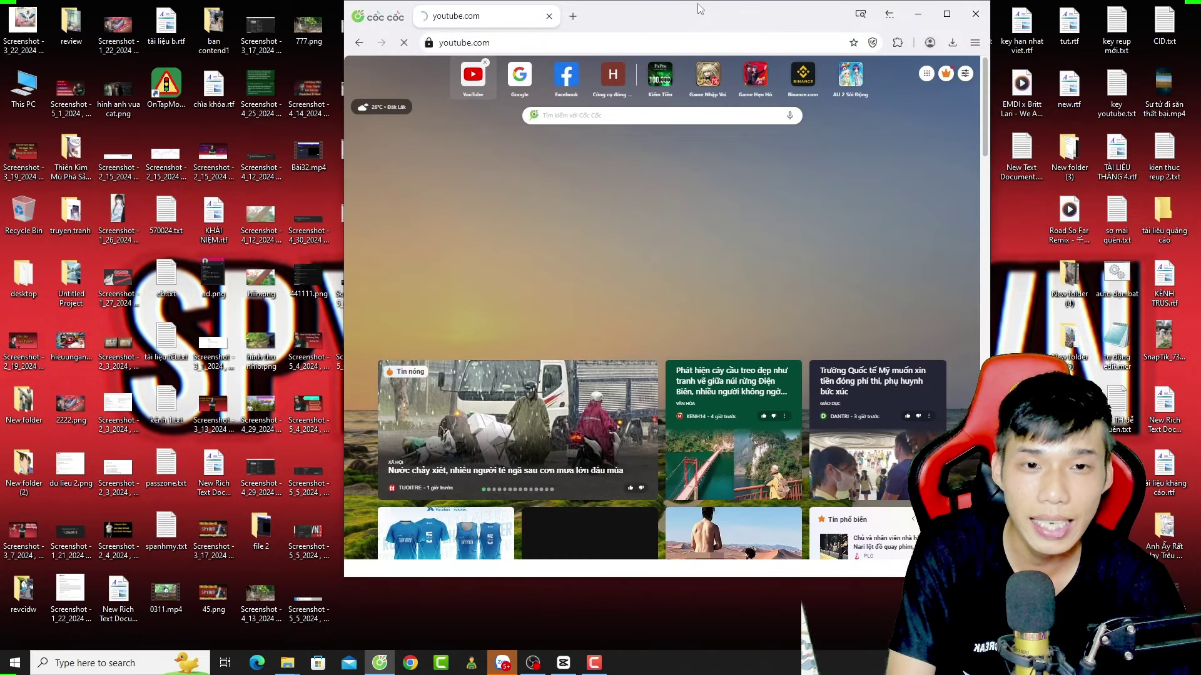
{"action": "key", "text": "Return"}
{"action": "double_click", "coordinate": [700, 7]}
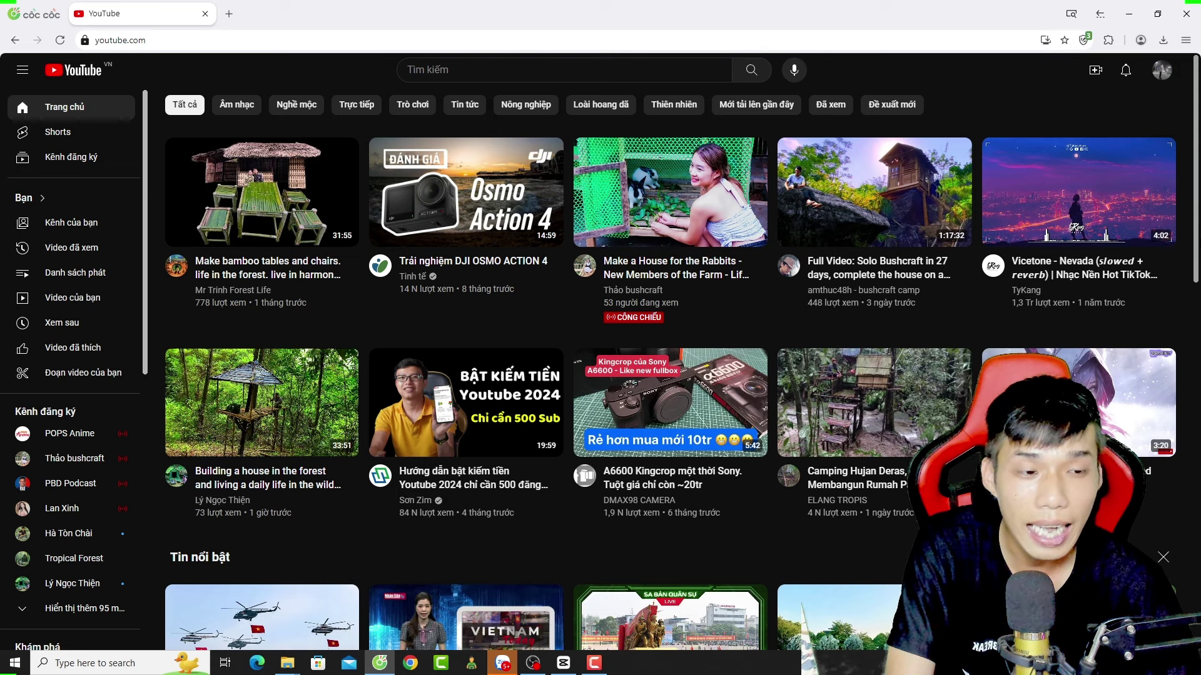
Step: Return to the CapCut project, move the playhead to the start of the timeline and minimize the editor
{"action": "left_click", "coordinate": [1129, 14]}
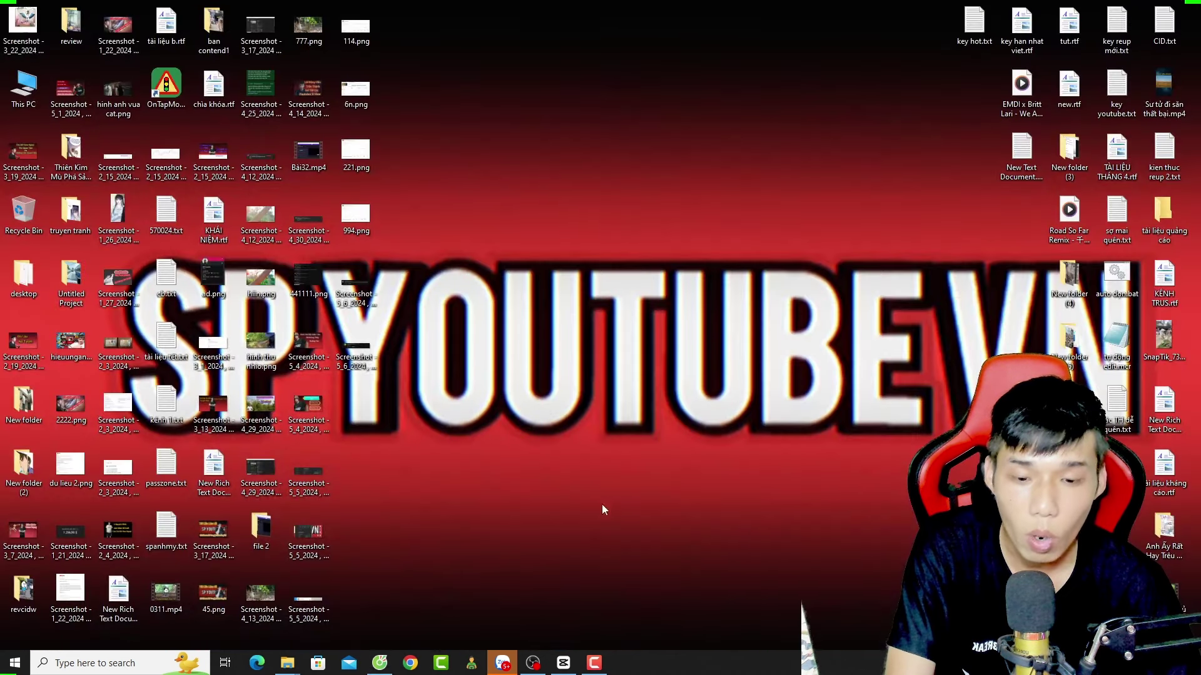
{"action": "left_click", "coordinate": [563, 662]}
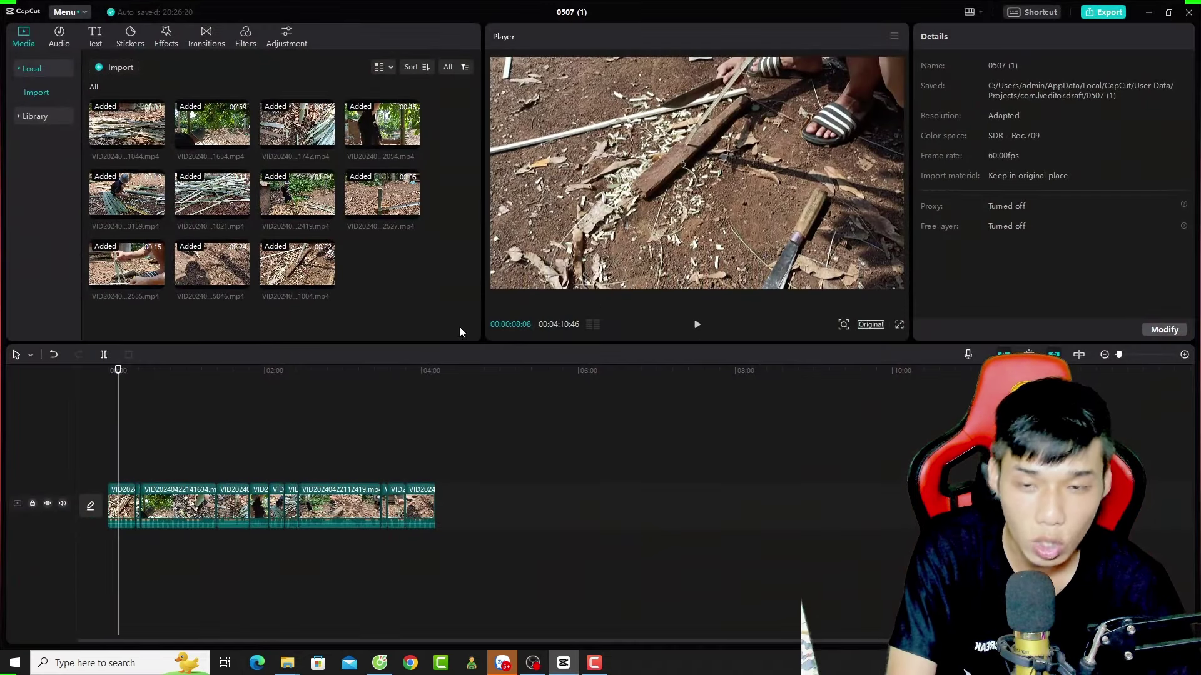
{"action": "left_click_drag", "start_coordinate": [125, 373], "coordinate": [88, 402]}
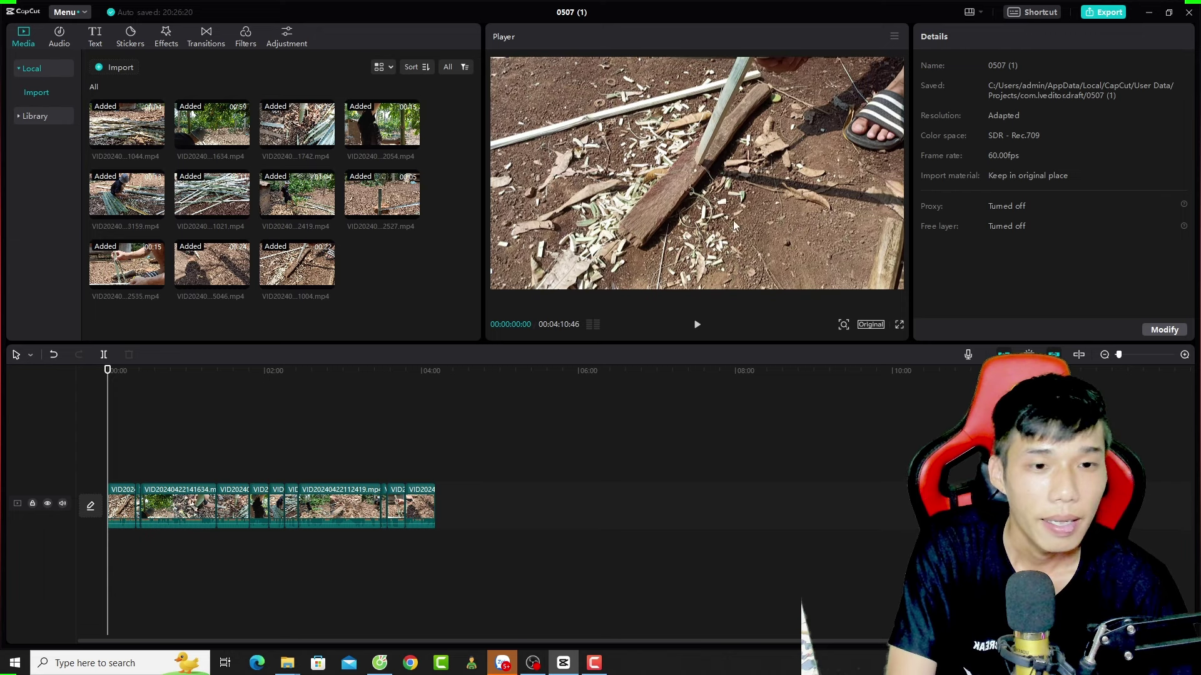
{"action": "left_click", "coordinate": [1148, 12]}
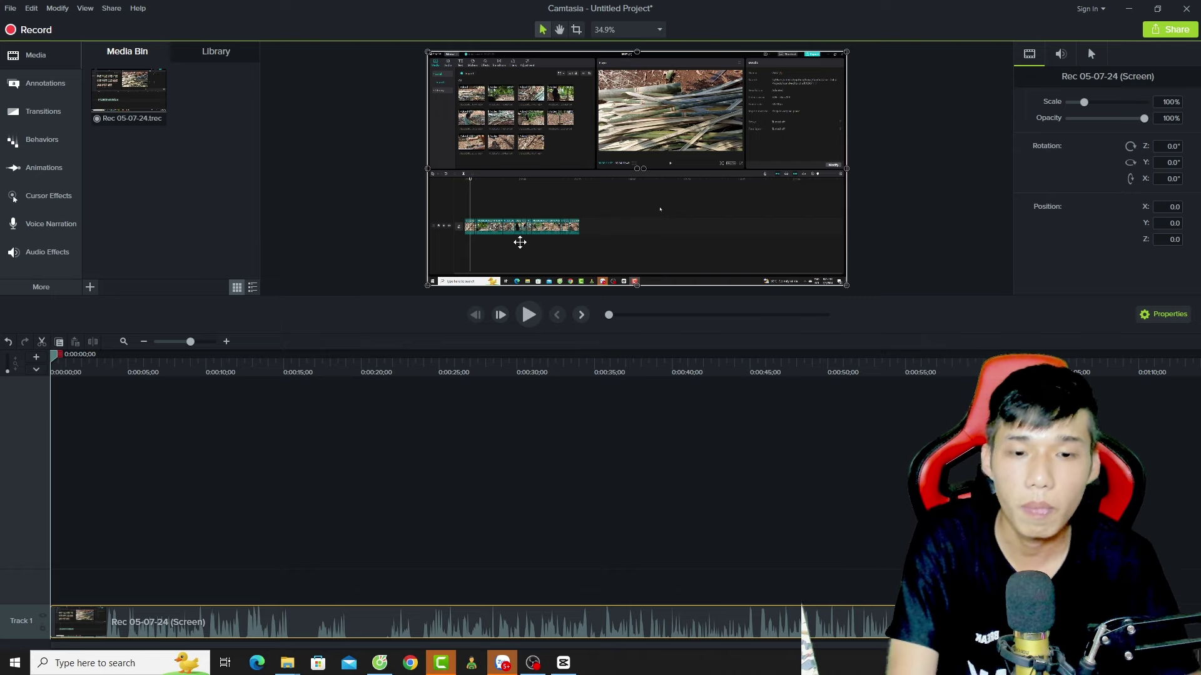
Step: Play and scrub through the new screen recording in Camtasia, leaving the playhead at about 6 seconds
{"action": "left_click", "coordinate": [534, 318]}
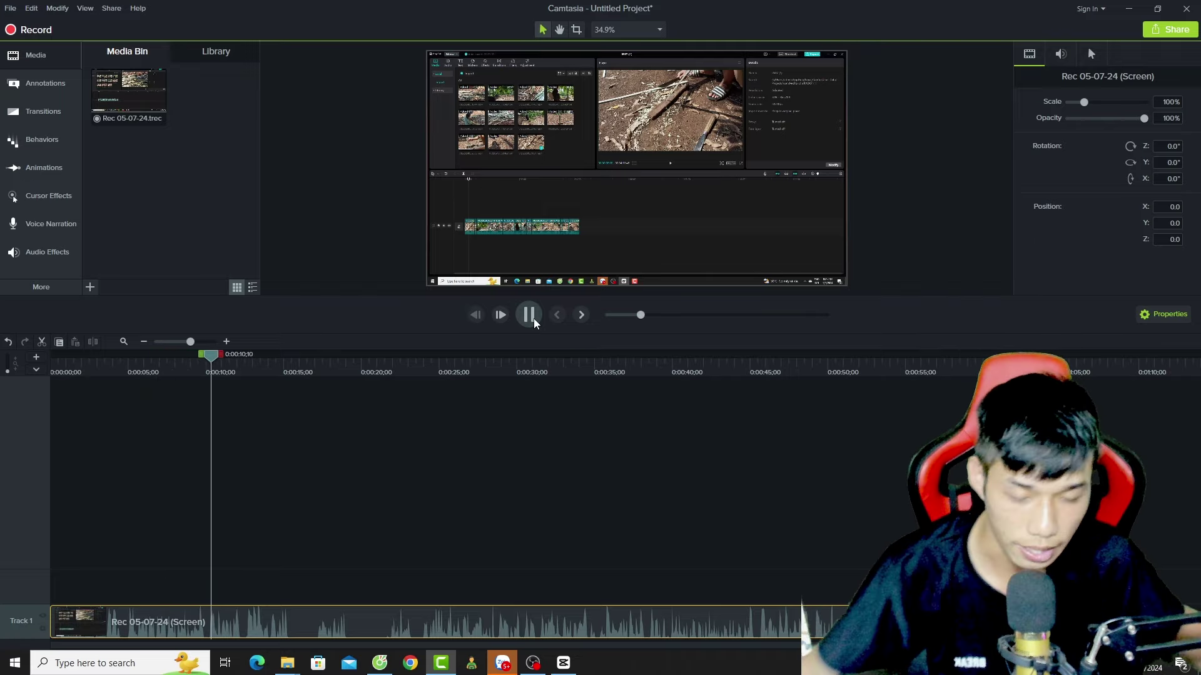
{"action": "left_click", "coordinate": [532, 317]}
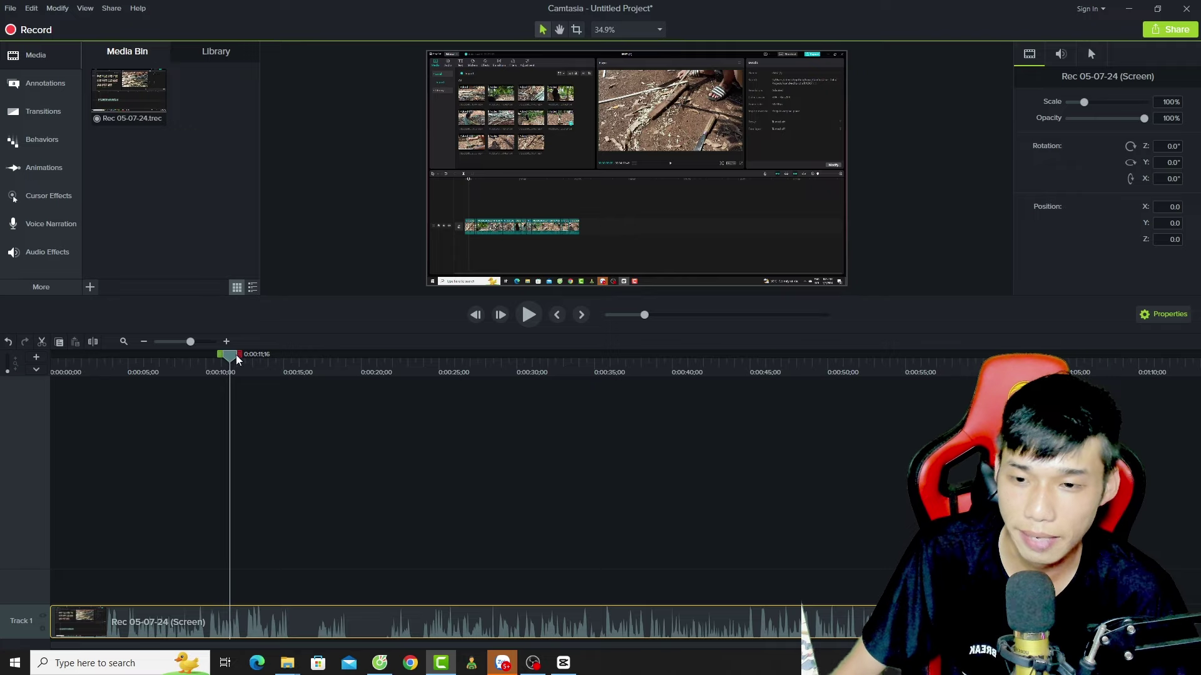
{"action": "left_click_drag", "start_coordinate": [238, 359], "coordinate": [1038, 414]}
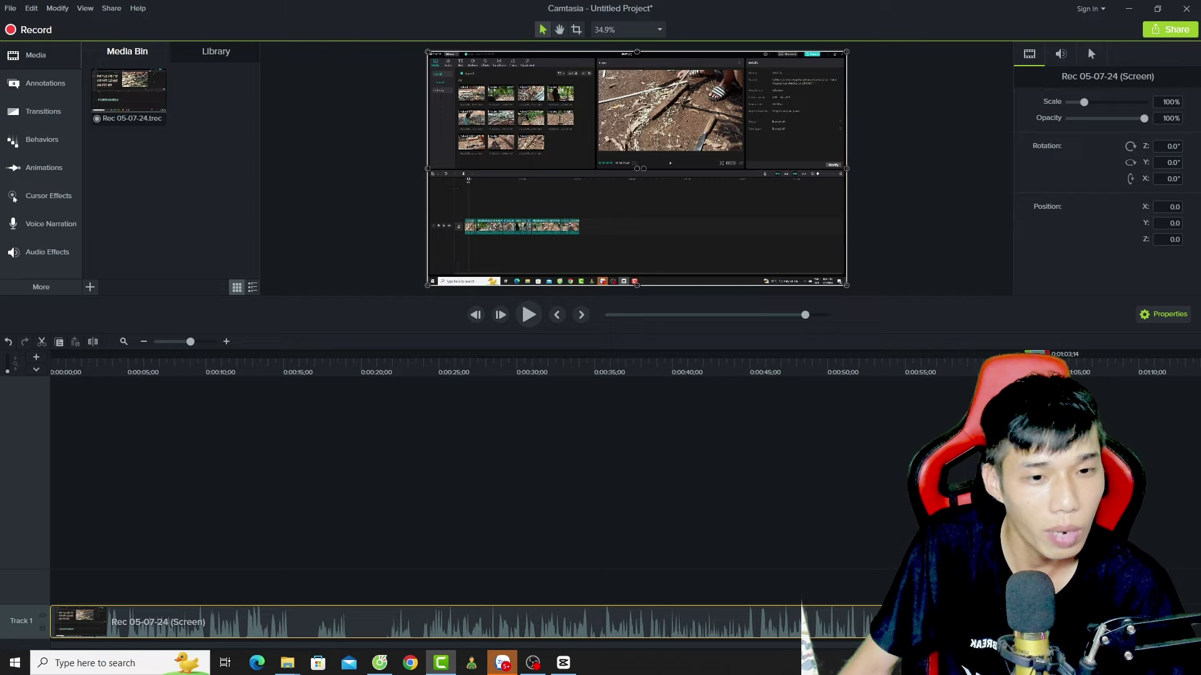
{"action": "left_click_drag", "start_coordinate": [1038, 414], "coordinate": [913, 384]}
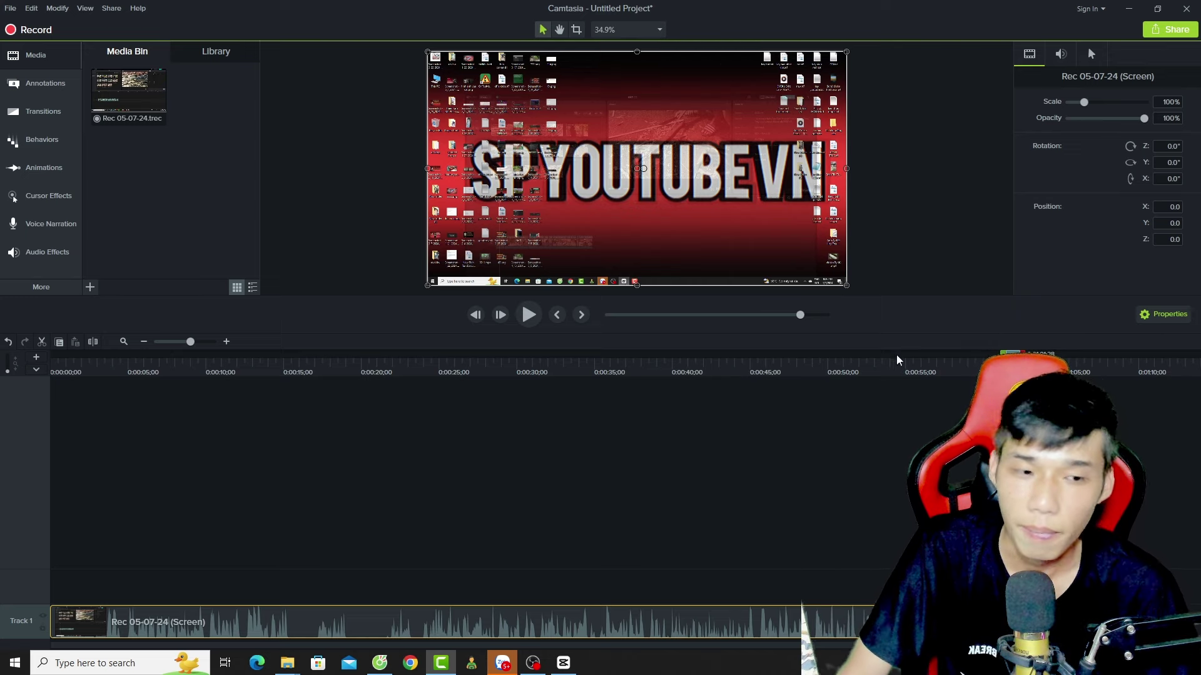
{"action": "left_click_drag", "start_coordinate": [1010, 354], "coordinate": [157, 477]}
Step: Switch to Cốc Cốc, open the account's own YouTube channel page and pause its featured video
{"action": "mouse_move", "coordinate": [380, 662]}
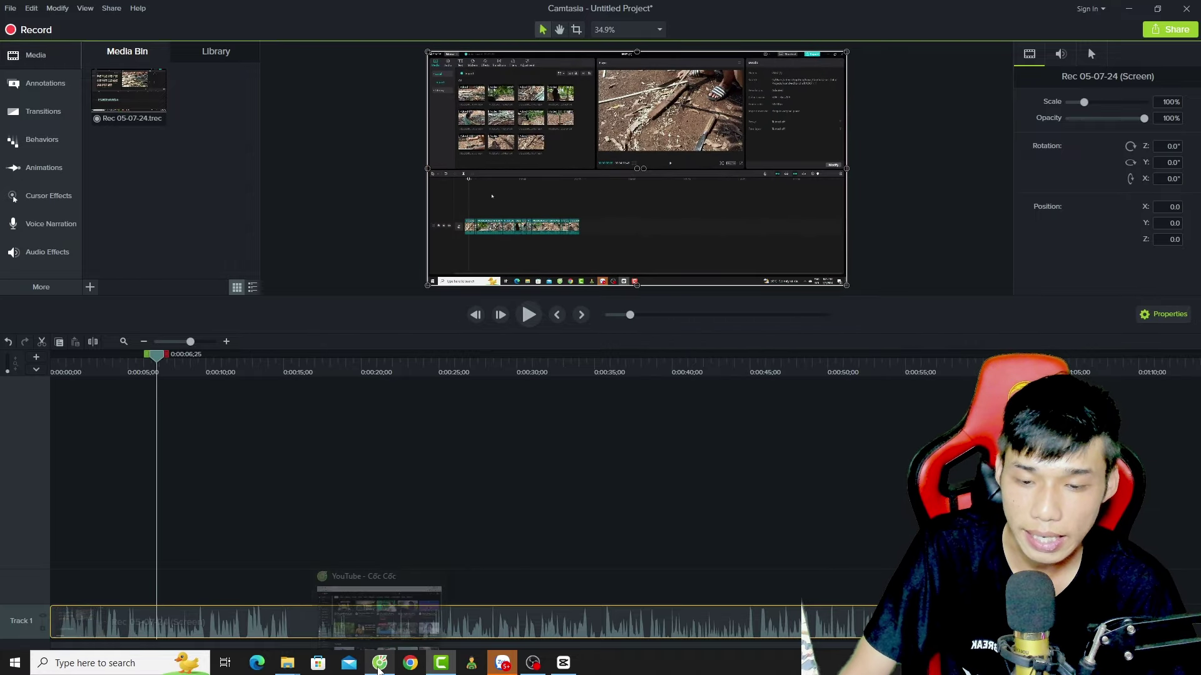
{"action": "left_click", "coordinate": [389, 637]}
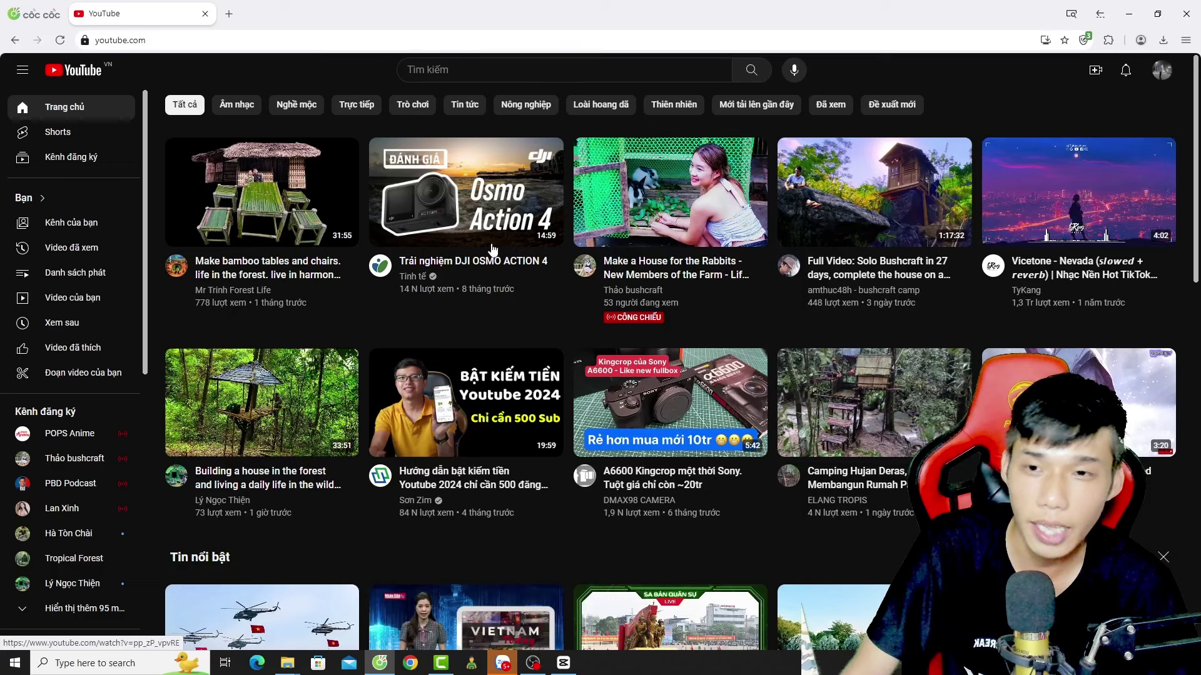
{"action": "left_click", "coordinate": [1161, 69]}
{"action": "left_click", "coordinate": [1079, 135]}
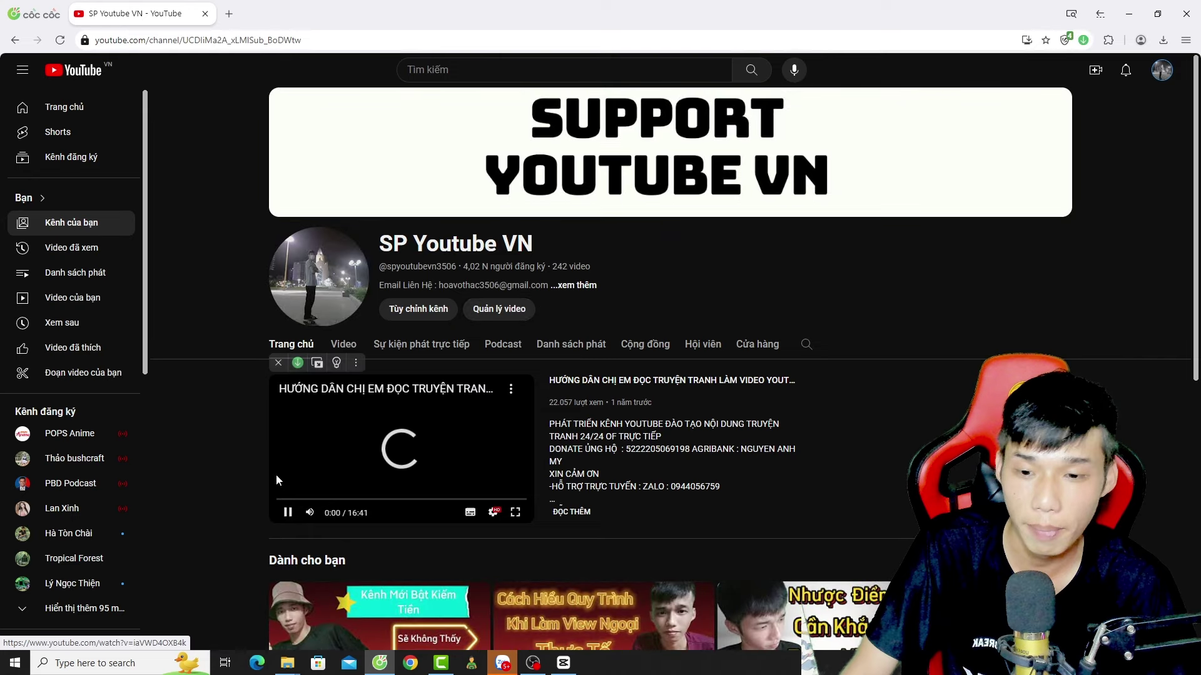
{"action": "left_click", "coordinate": [288, 513]}
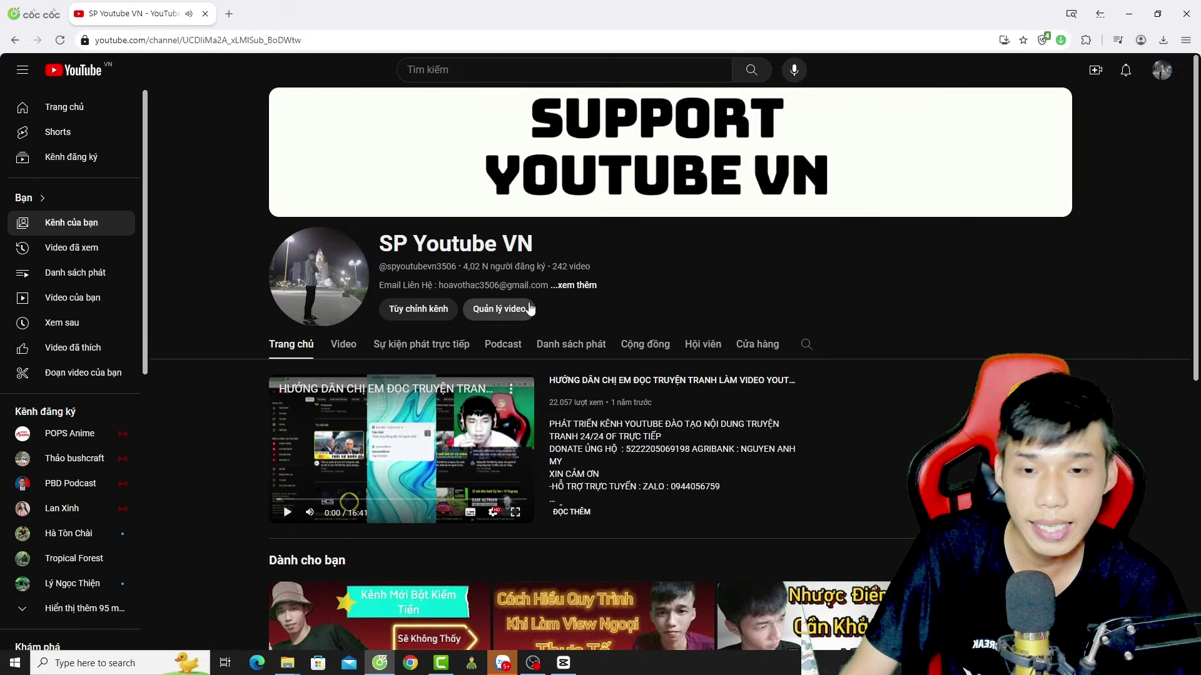
Step: Copy the YouTube channel's URL and return to Camtasia
{"action": "left_click", "coordinate": [519, 44]}
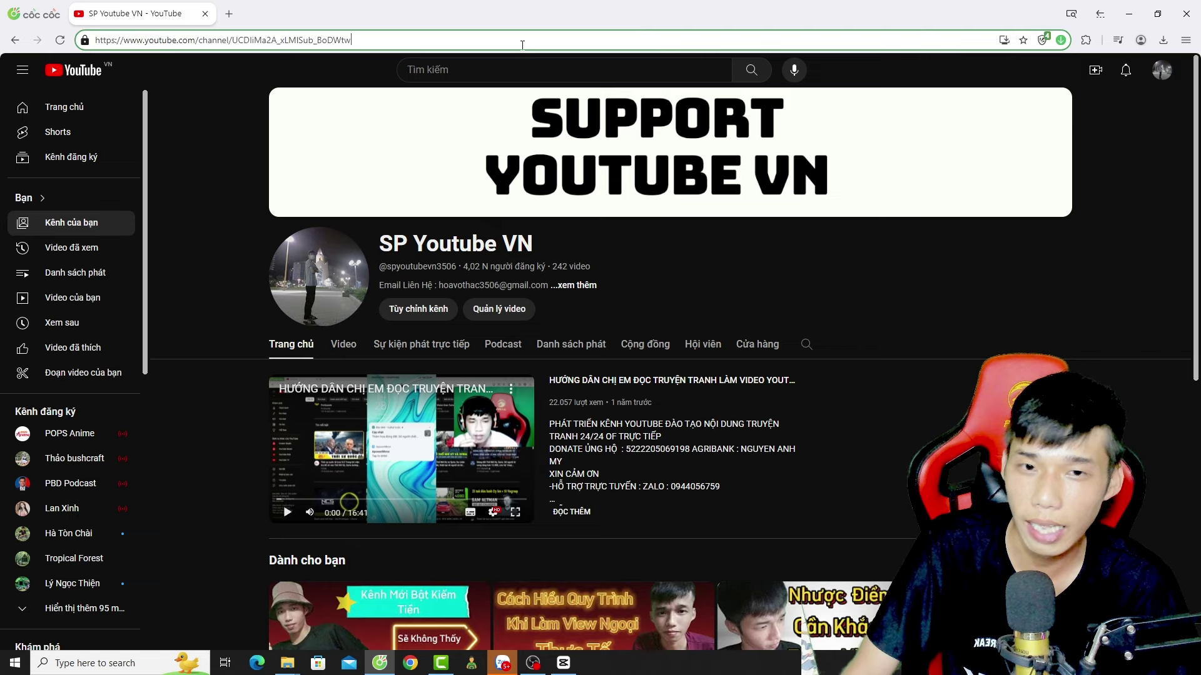
{"action": "right_click", "coordinate": [219, 42]}
{"action": "left_click", "coordinate": [304, 126]}
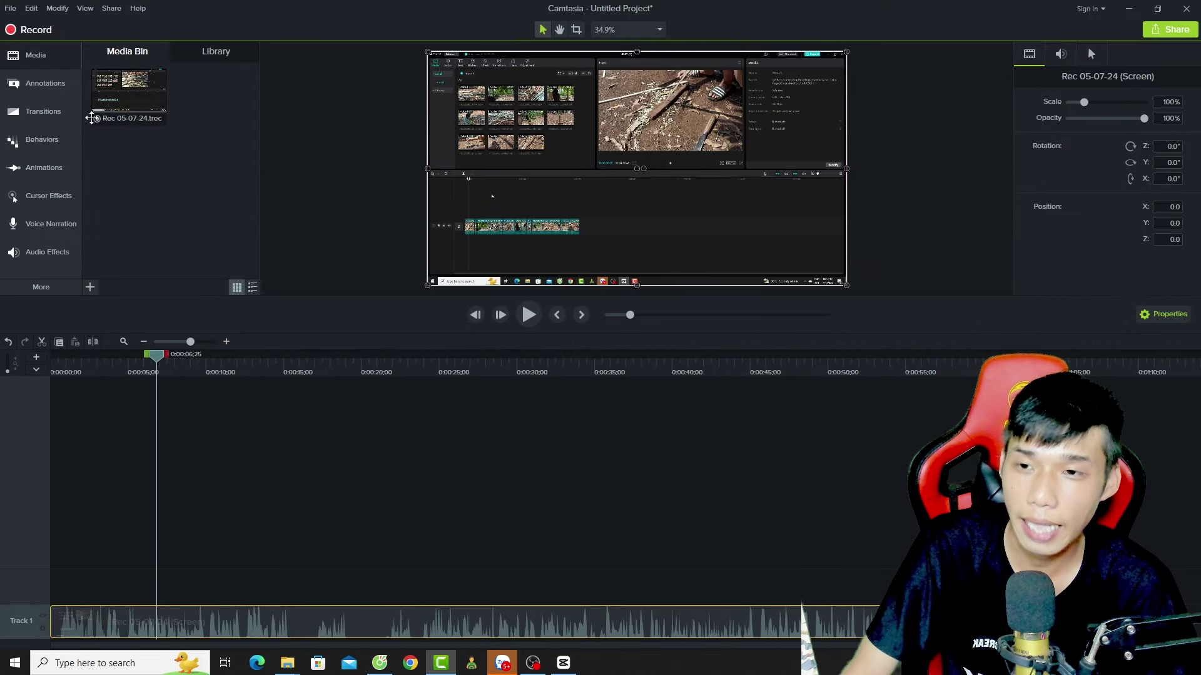
Step: Add a plain text callout with the copied channel URL at font size 30 beside the recorded timeline clips
{"action": "left_click", "coordinate": [57, 83]}
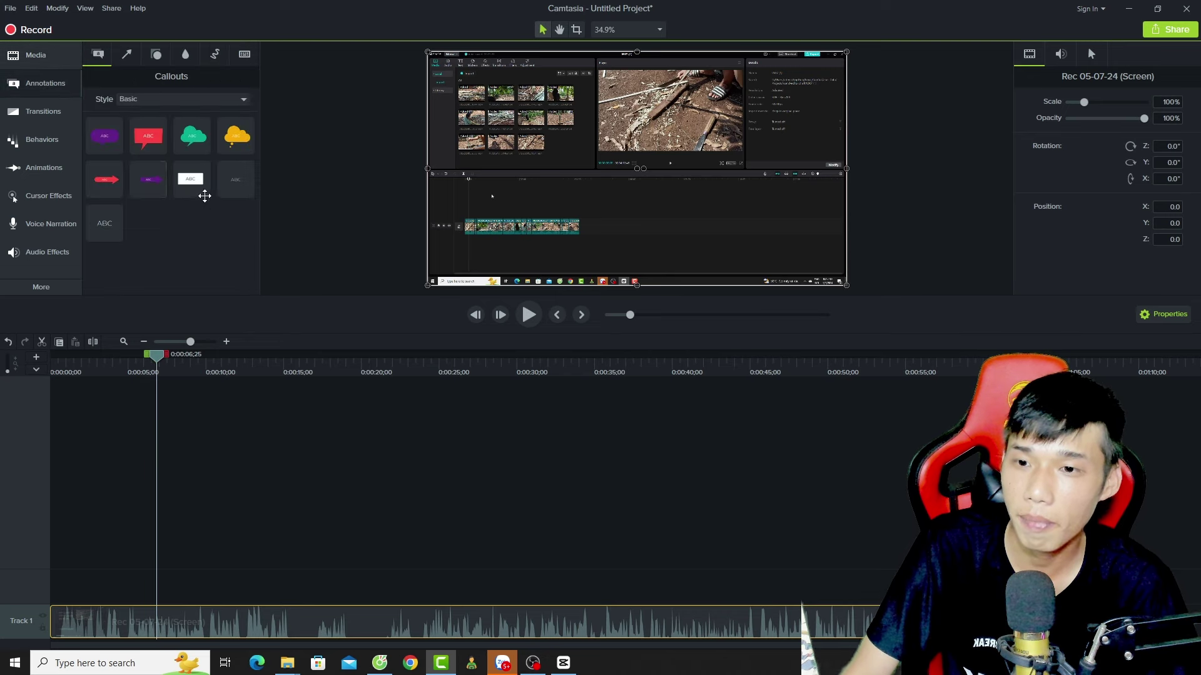
{"action": "left_click_drag", "start_coordinate": [104, 223], "coordinate": [680, 223]}
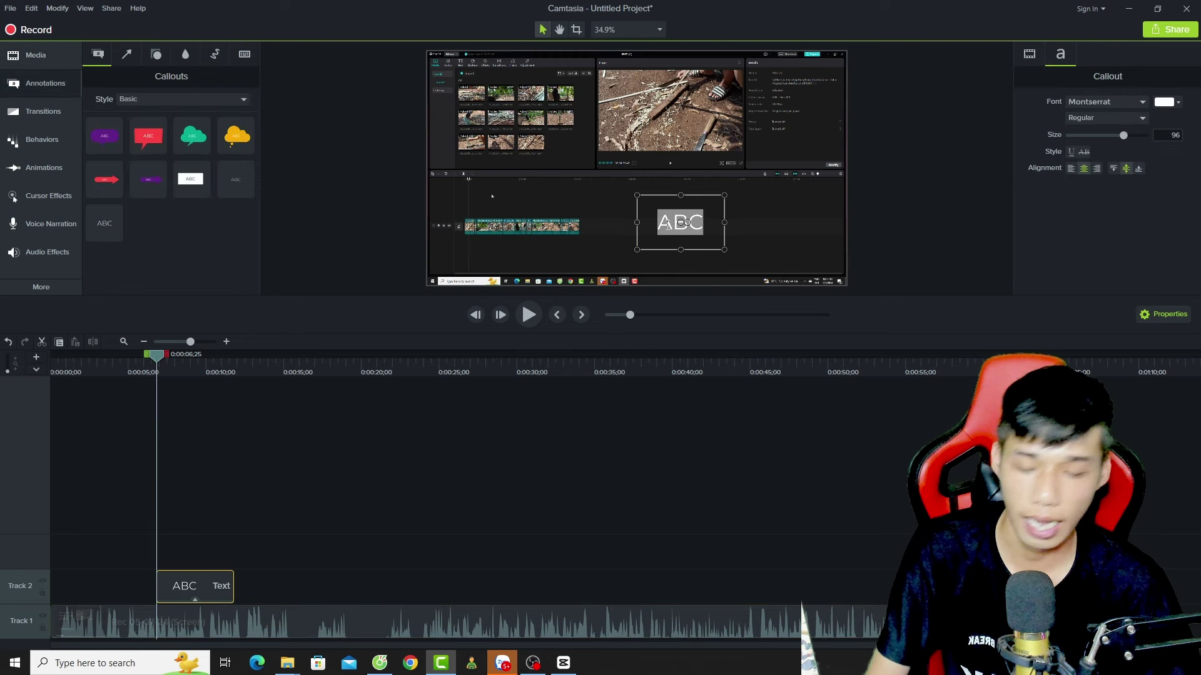
{"action": "key", "text": "ctrl+v"}
{"action": "left_click_drag", "start_coordinate": [730, 257], "coordinate": [756, 219]}
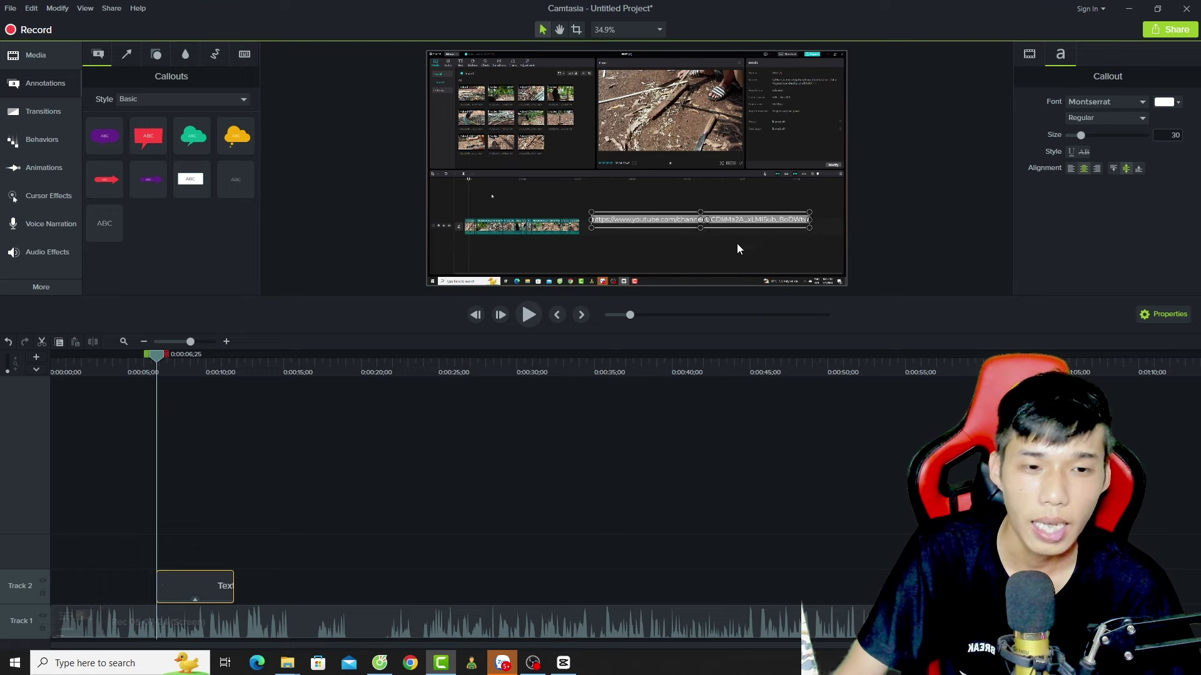
Step: Extend the URL callout across the recording and, at about 59 seconds, reposition it at the frame's lower left
{"action": "left_click_drag", "start_coordinate": [176, 611], "coordinate": [891, 581]}
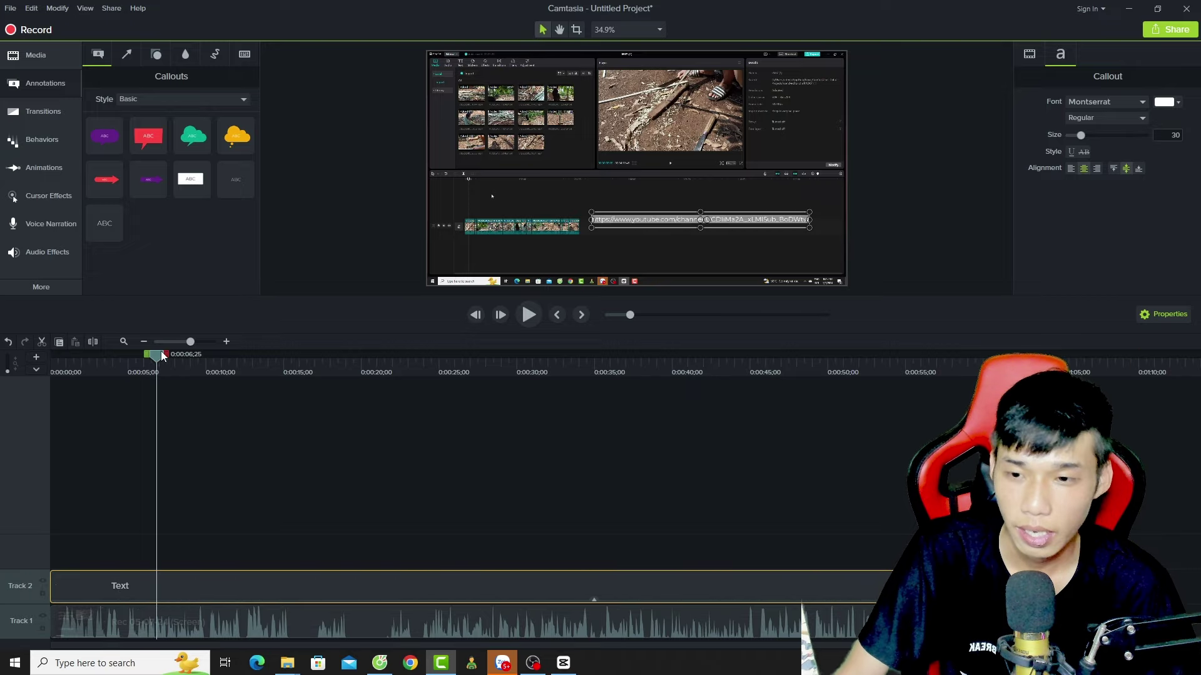
{"action": "left_click_drag", "start_coordinate": [161, 355], "coordinate": [972, 355]}
{"action": "left_click", "coordinate": [709, 222]}
{"action": "left_click_drag", "start_coordinate": [703, 220], "coordinate": [480, 207]}
Step: Color the URL text black, enlarge it to size 35 and move it to the frame's lower center
{"action": "left_click", "coordinate": [1179, 105]}
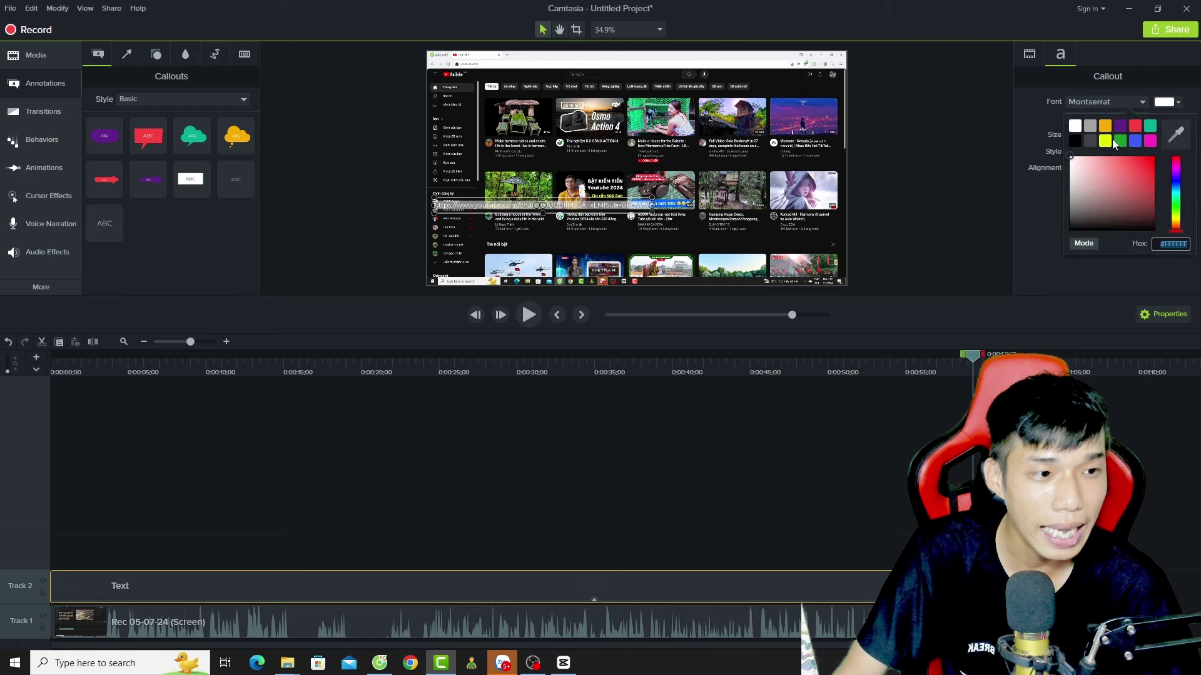
{"action": "left_click", "coordinate": [1078, 143]}
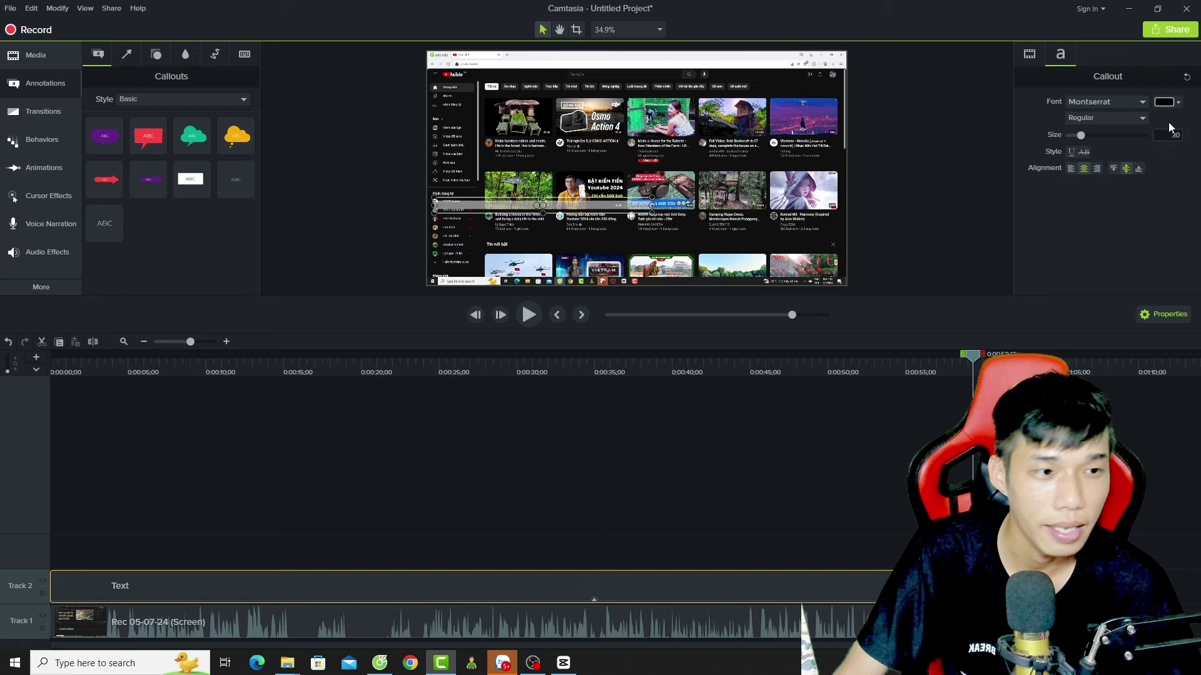
{"action": "left_click_drag", "start_coordinate": [657, 219], "coordinate": [740, 242]}
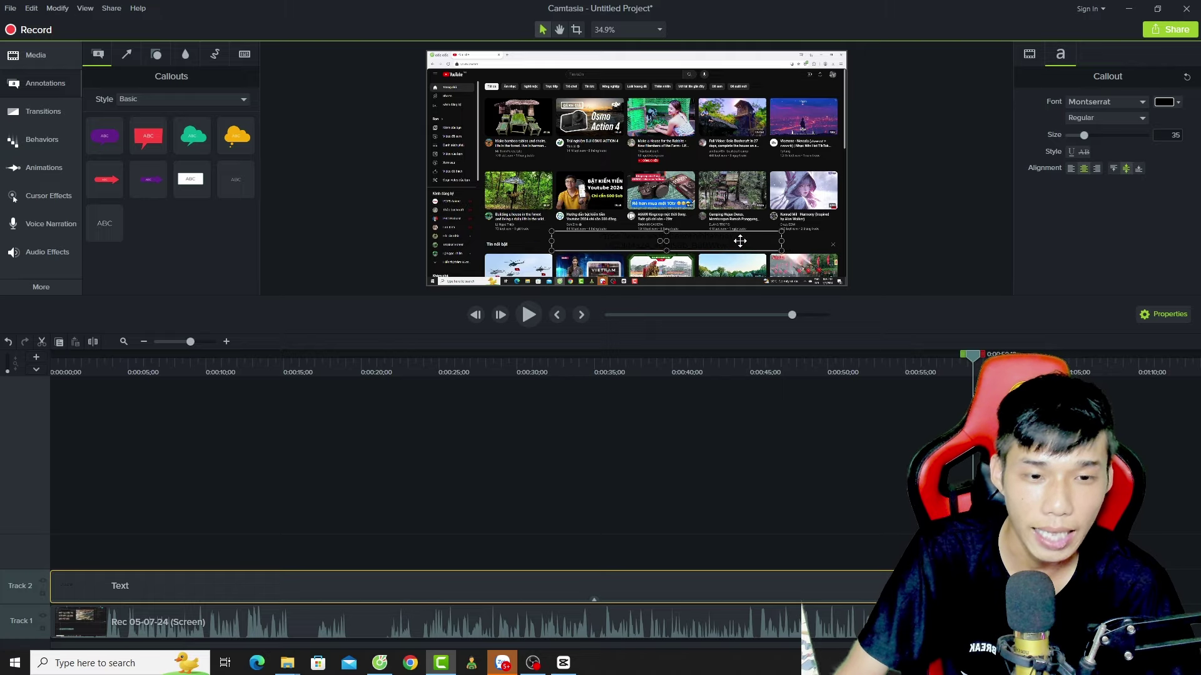
Step: View the YouTube home page in Cốc Cốc and return to Camtasia
{"action": "left_click", "coordinate": [380, 663]}
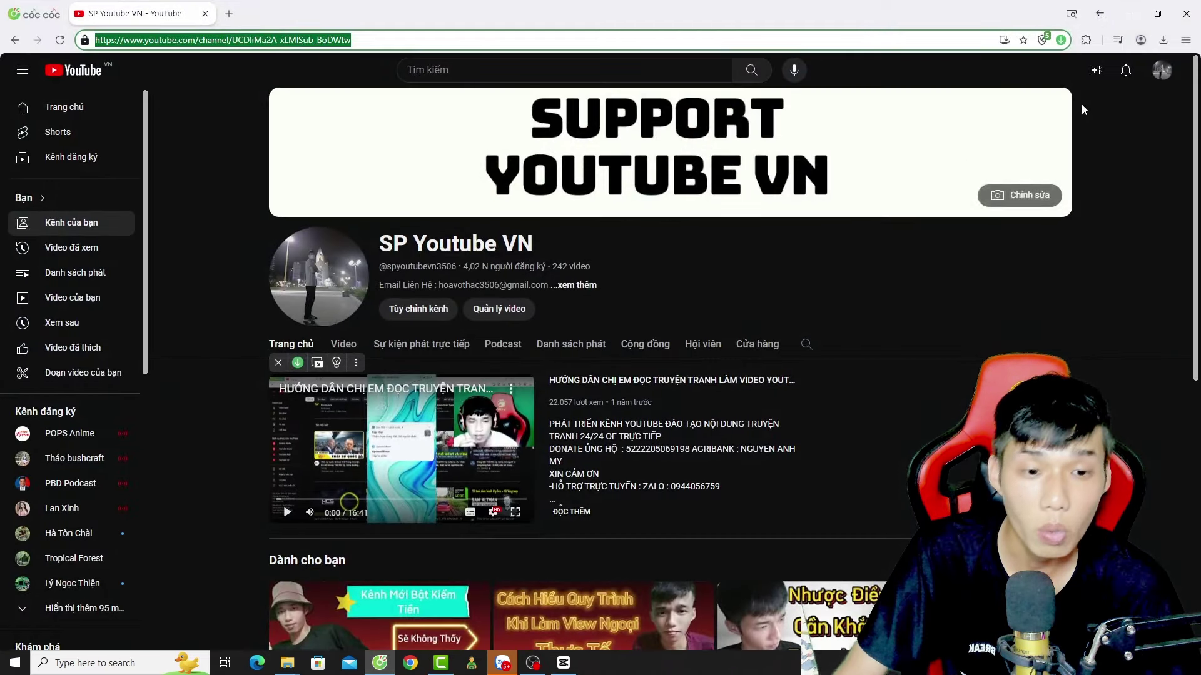
{"action": "left_click", "coordinate": [91, 74]}
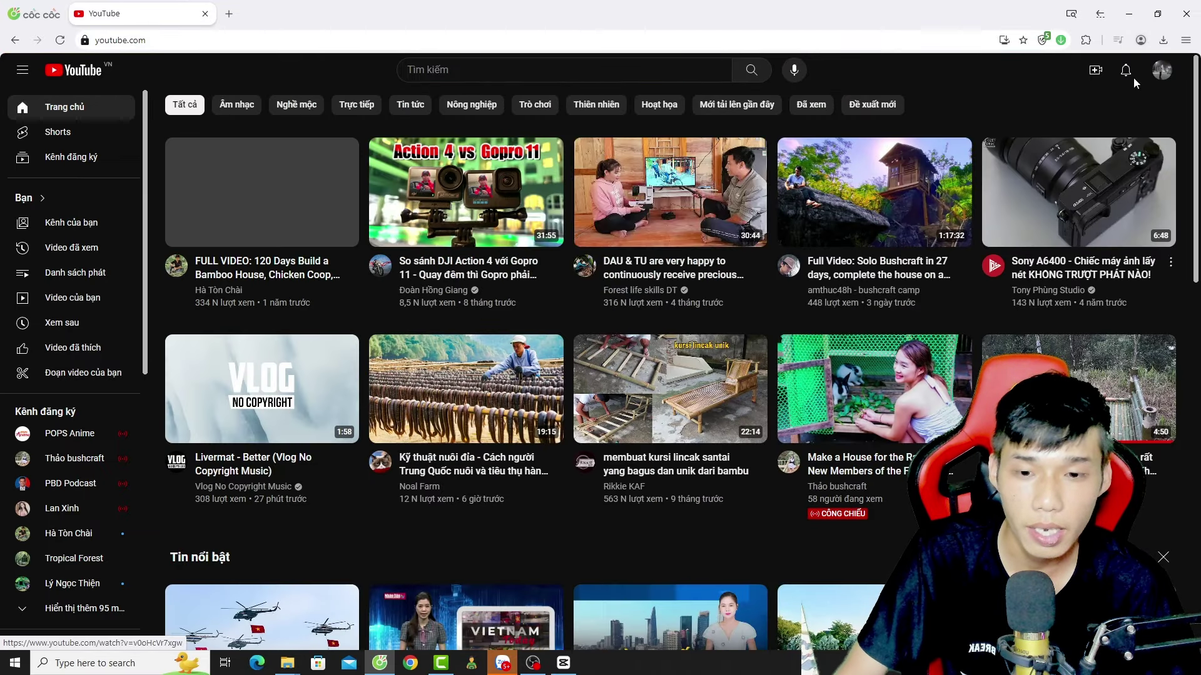
{"action": "left_click", "coordinate": [1129, 14]}
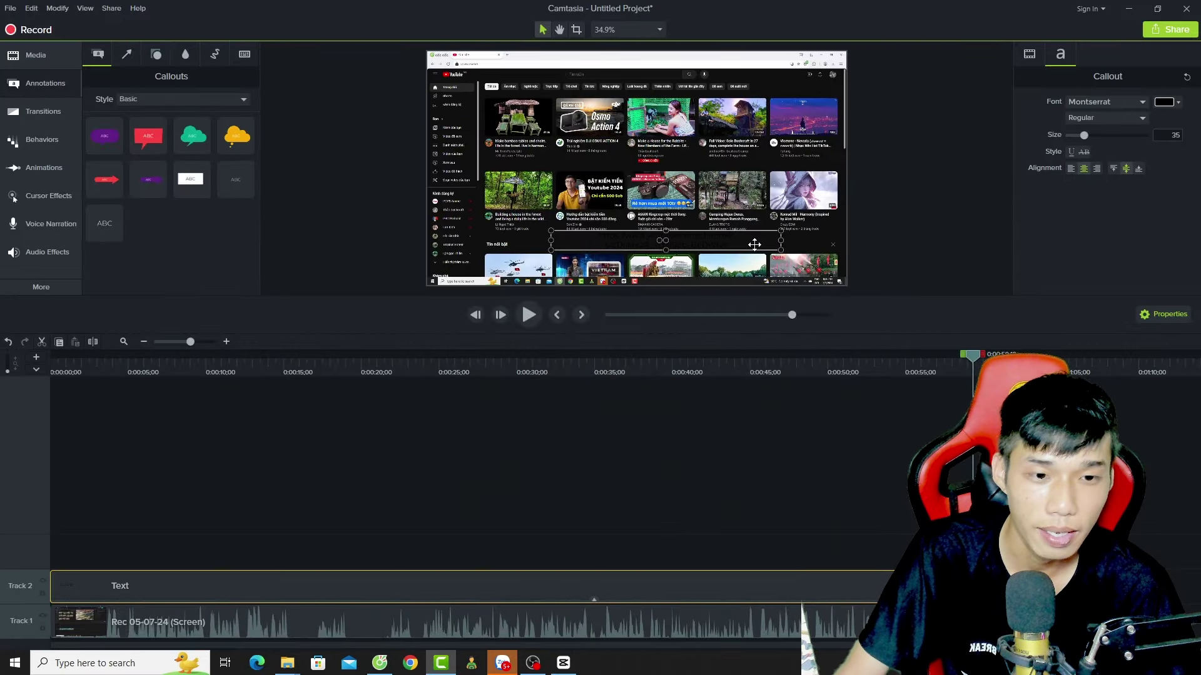
Step: Select the text in the channel URL callout and color it white
{"action": "double_click", "coordinate": [754, 244]}
{"action": "left_click", "coordinate": [1177, 103]}
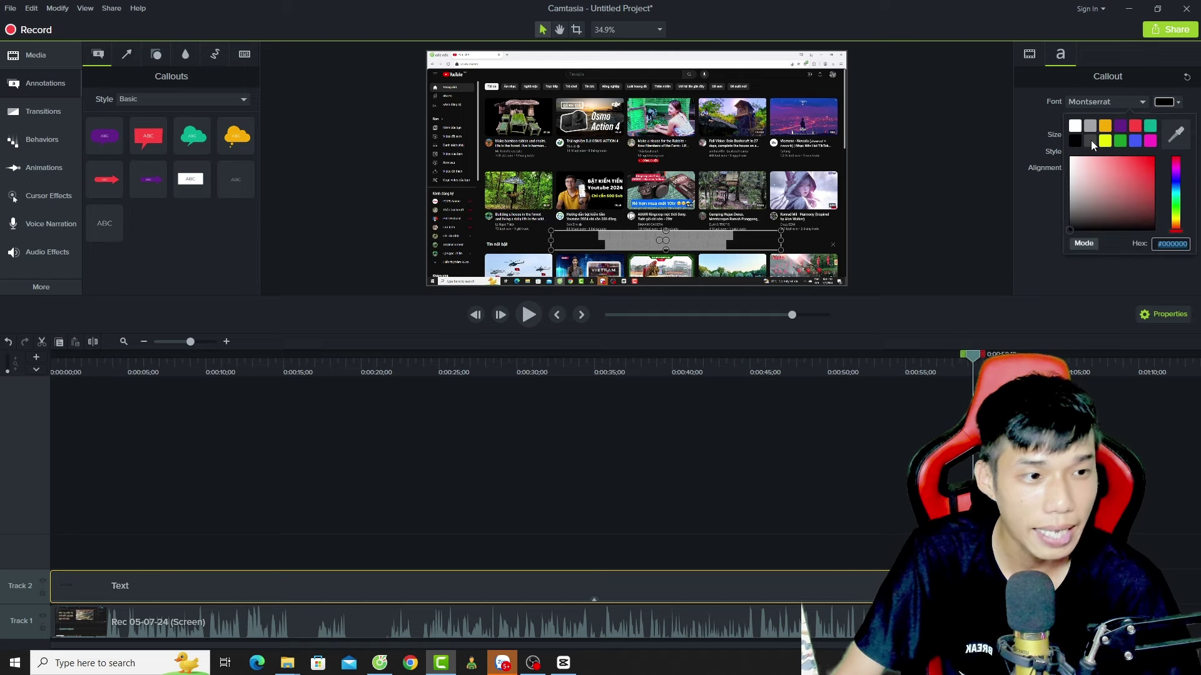
{"action": "left_click", "coordinate": [1074, 127]}
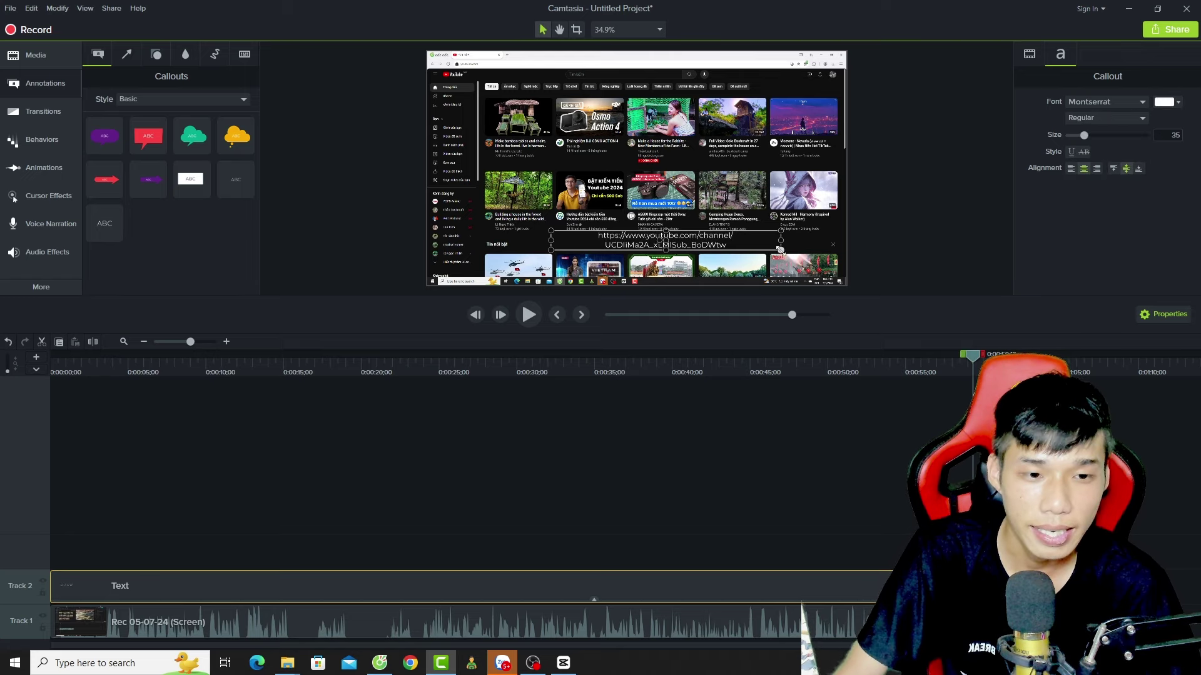
Step: Shift the channel URL callout left along the lower part of the frame and reduce its text to size 34
{"action": "left_click_drag", "start_coordinate": [747, 245], "coordinate": [674, 244]}
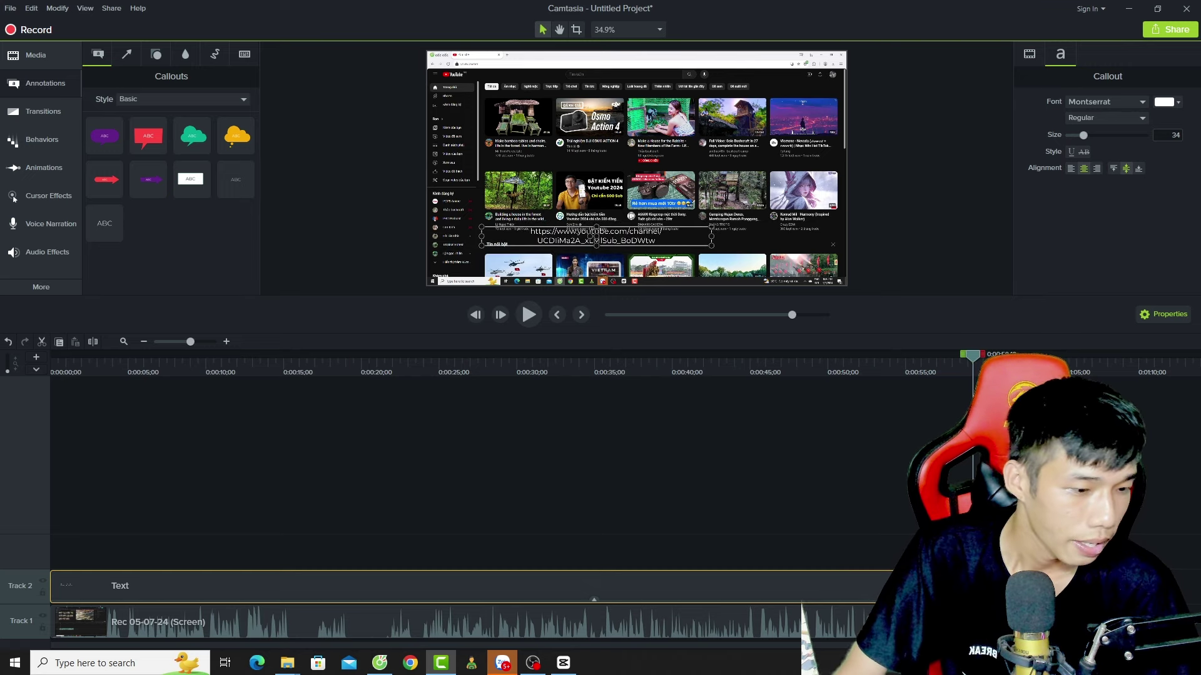
Step: Produce the project as a local MP4 named "file kháng 1" in a subfolder on the Desktop
{"action": "left_click", "coordinate": [1168, 30]}
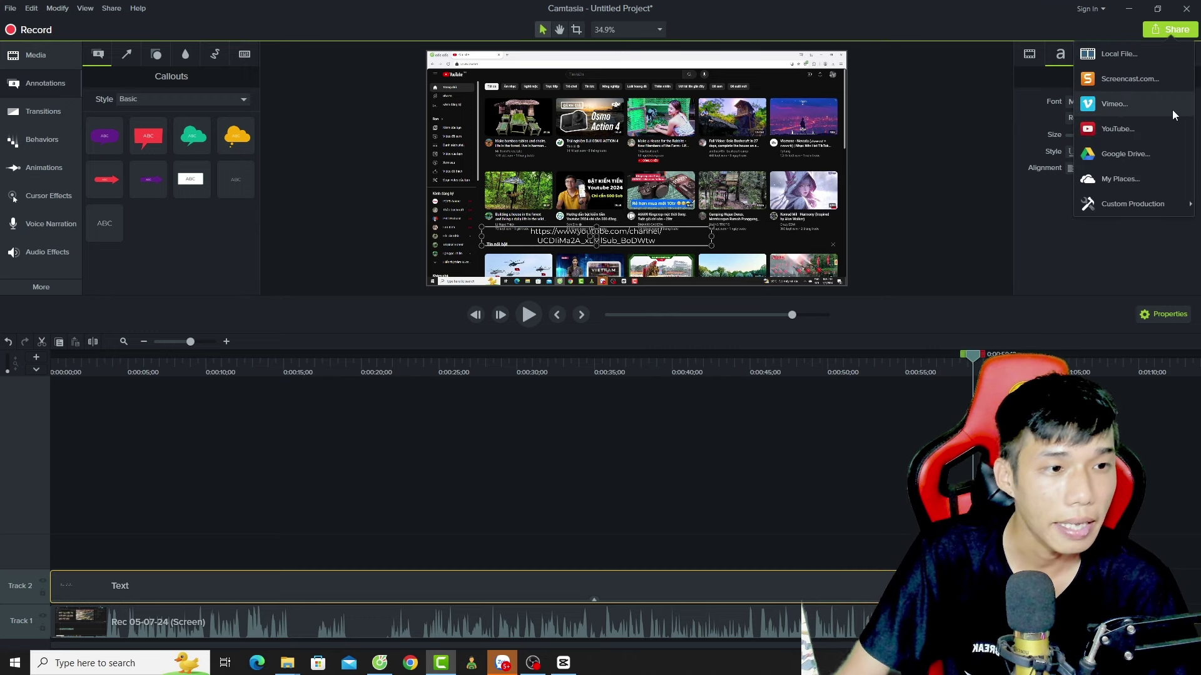
{"action": "left_click", "coordinate": [1112, 54]}
{"action": "left_click", "coordinate": [723, 387]}
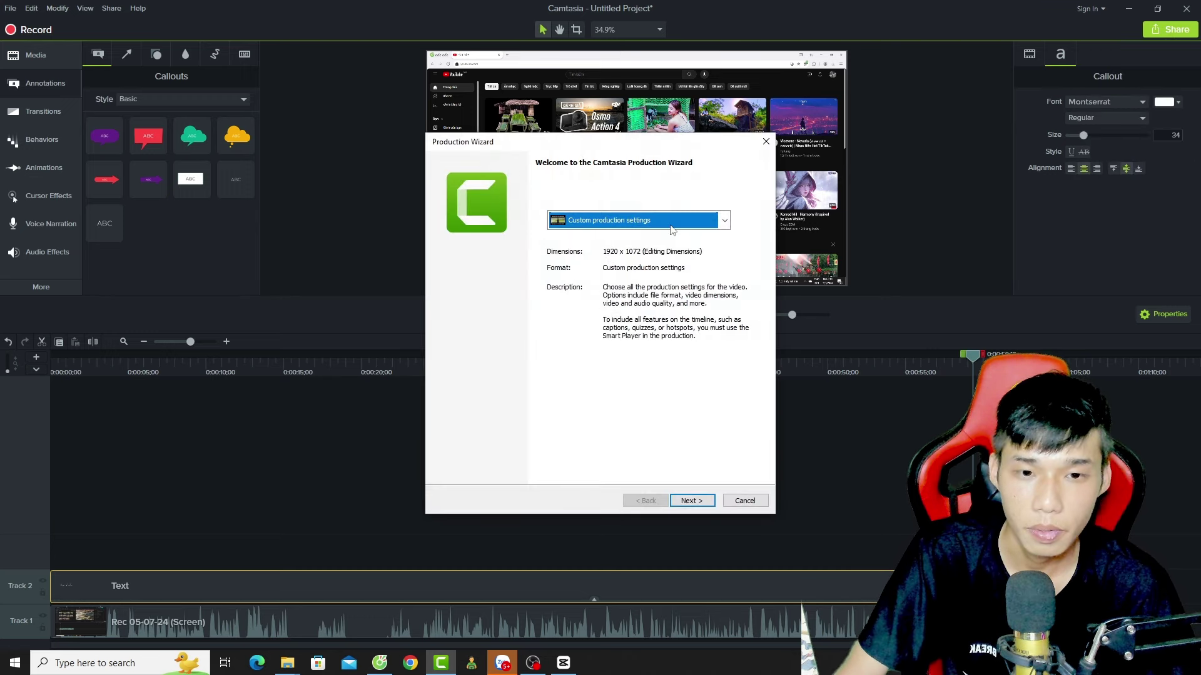
{"action": "left_click", "coordinate": [694, 220]}
{"action": "left_click", "coordinate": [658, 390]}
{"action": "left_click", "coordinate": [690, 500]}
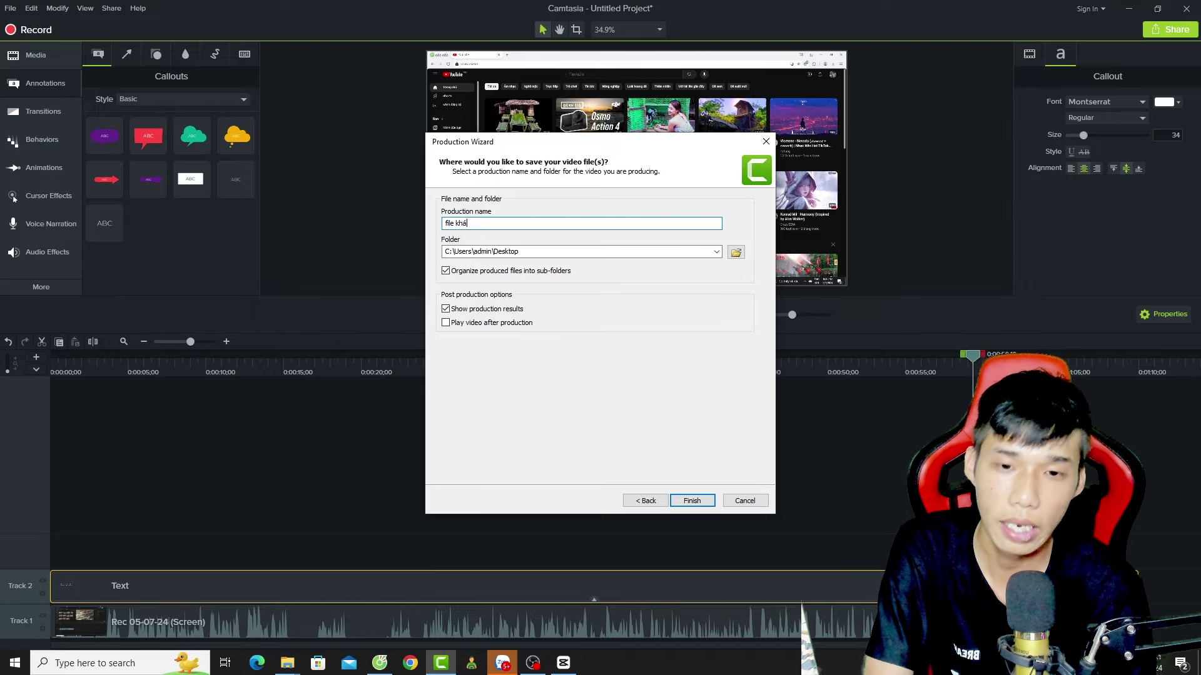
{"action": "key", "text": "Return"}
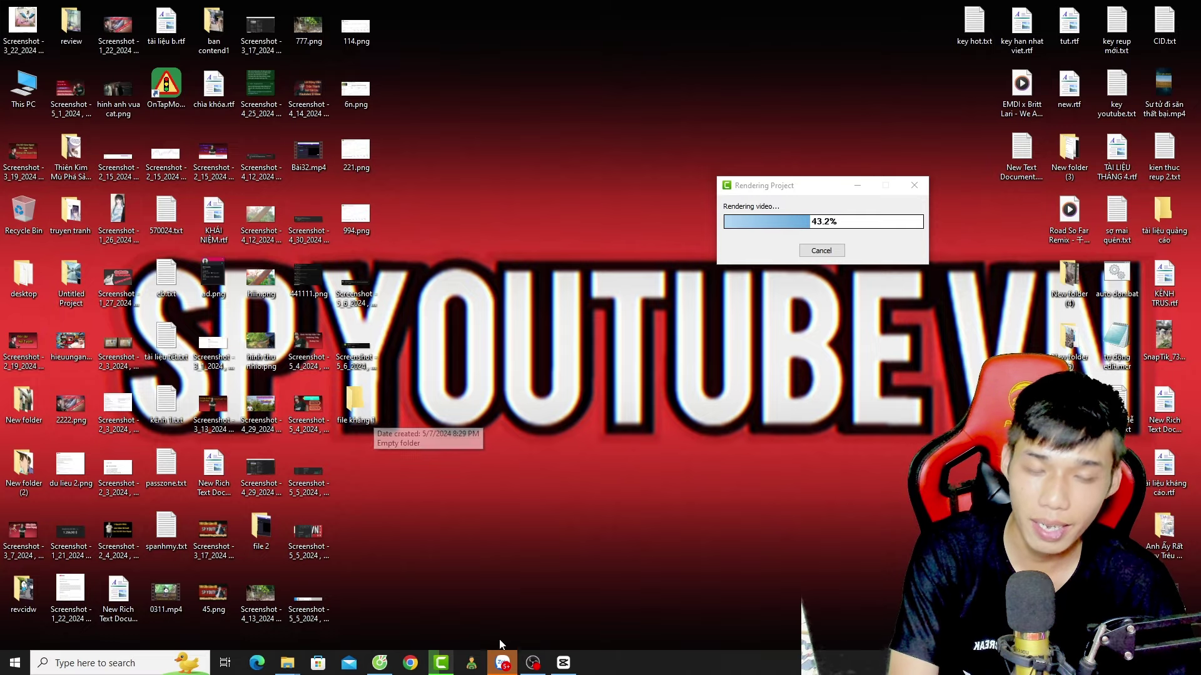
Step: Switch to CapCut and view the 0507 (1) project timeline in a reduced window
{"action": "left_click", "coordinate": [563, 662]}
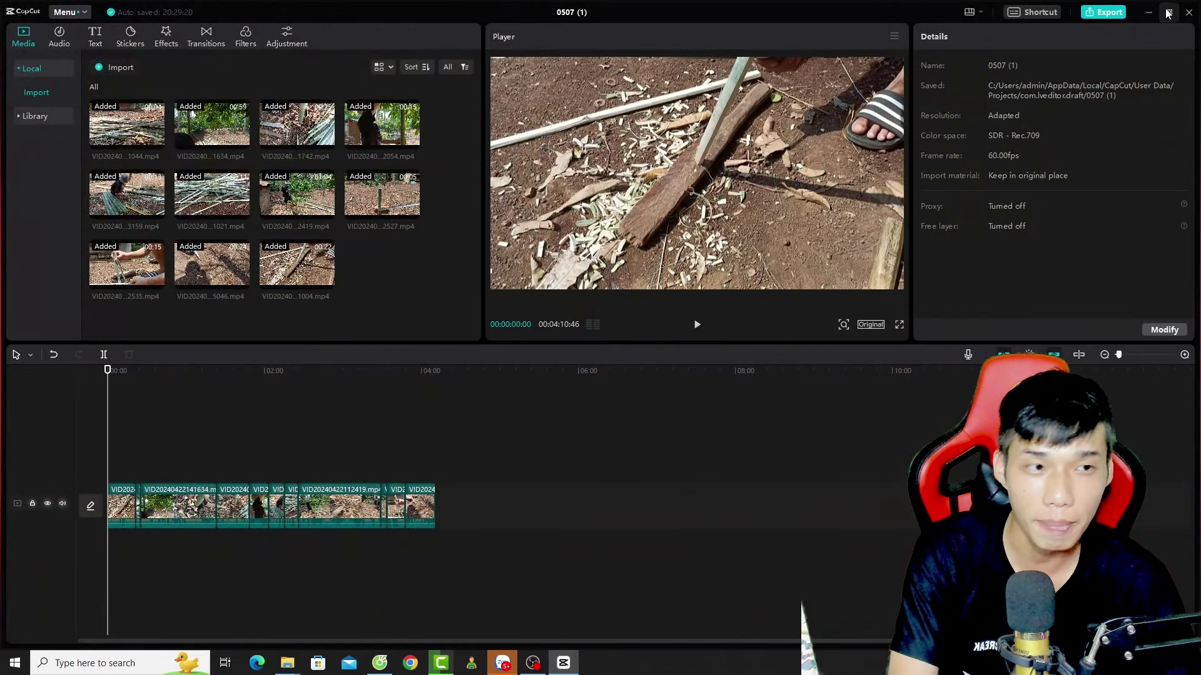
{"action": "left_click", "coordinate": [1167, 12]}
{"action": "left_click_drag", "start_coordinate": [873, 34], "coordinate": [614, 35]}
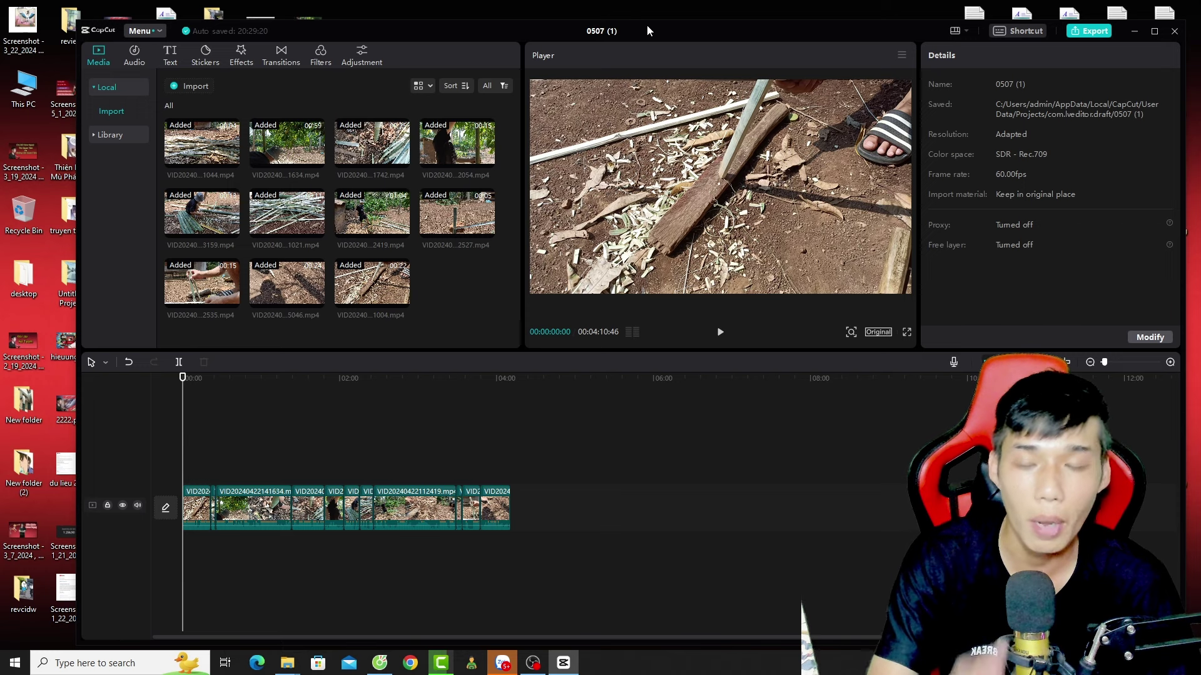
{"action": "mouse_move", "coordinate": [185, 377]}
{"action": "left_mouse_down"}
{"action": "mouse_move", "coordinate": [262, 374]}
{"action": "mouse_move", "coordinate": [182, 375]}
{"action": "left_mouse_up"}
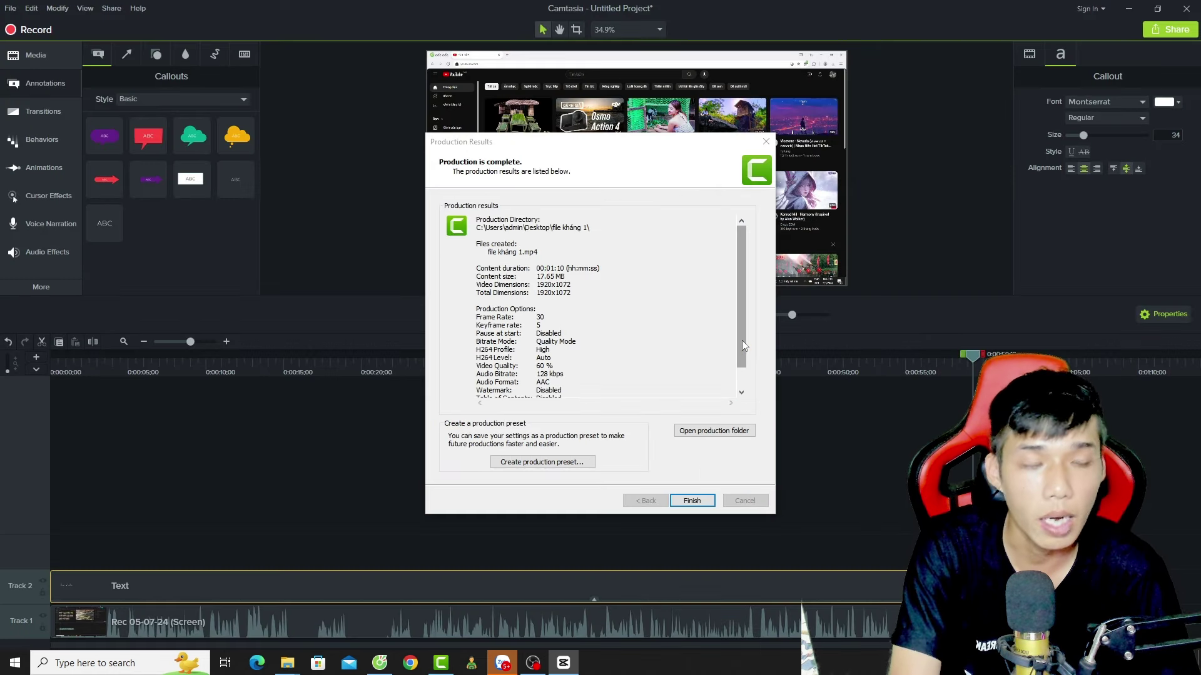
Step: Close the production results and, with Camtasia minimized, locate the produced video in the desktop folder "file kháng 1"
{"action": "left_click", "coordinate": [691, 501]}
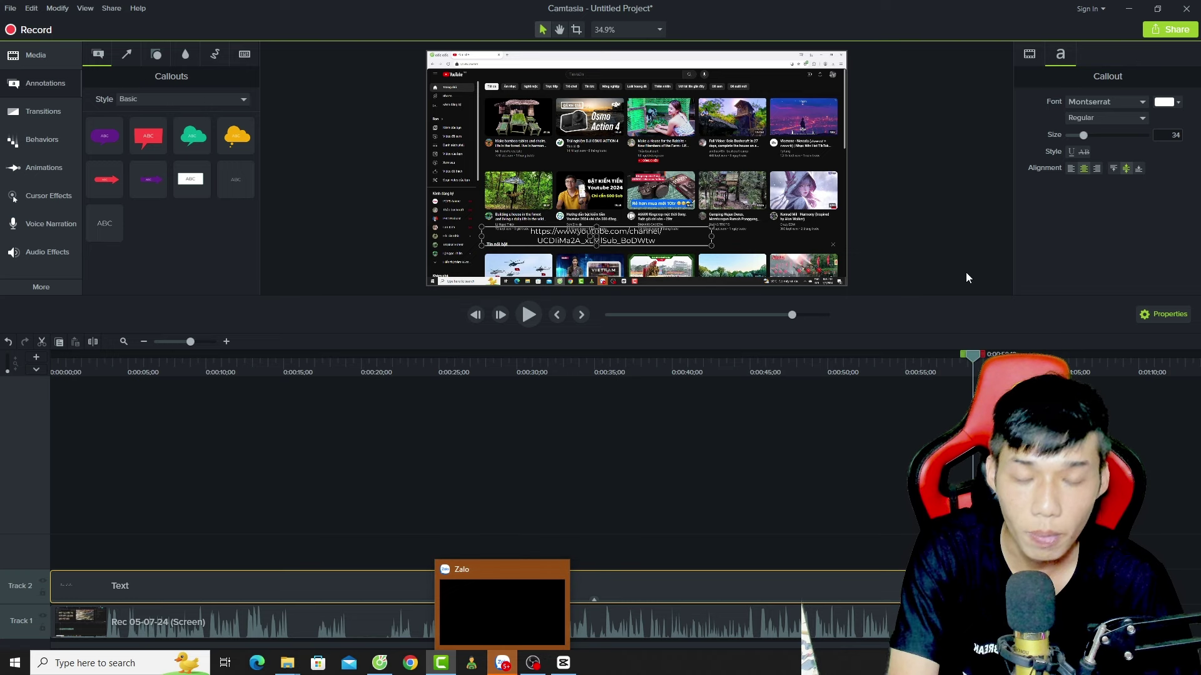
{"action": "left_click", "coordinate": [1130, 9]}
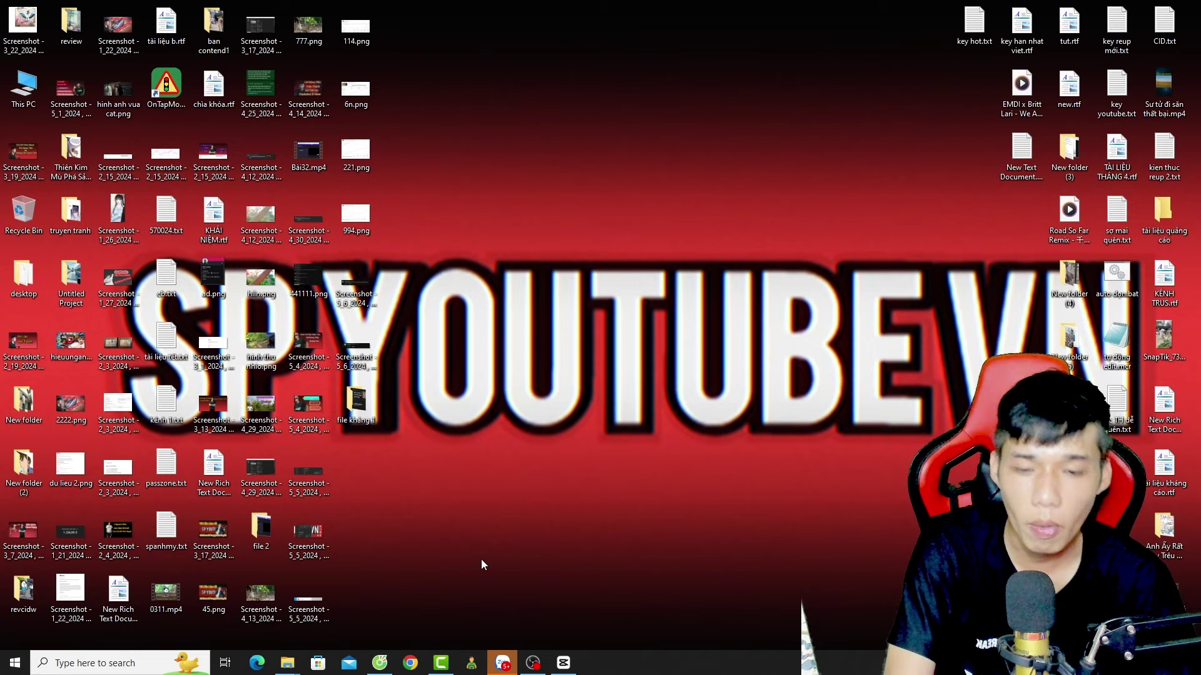
{"action": "double_click", "coordinate": [356, 403]}
{"action": "left_click_drag", "start_coordinate": [236, 198], "coordinate": [263, 227]}
{"action": "right_click", "coordinate": [238, 200]}
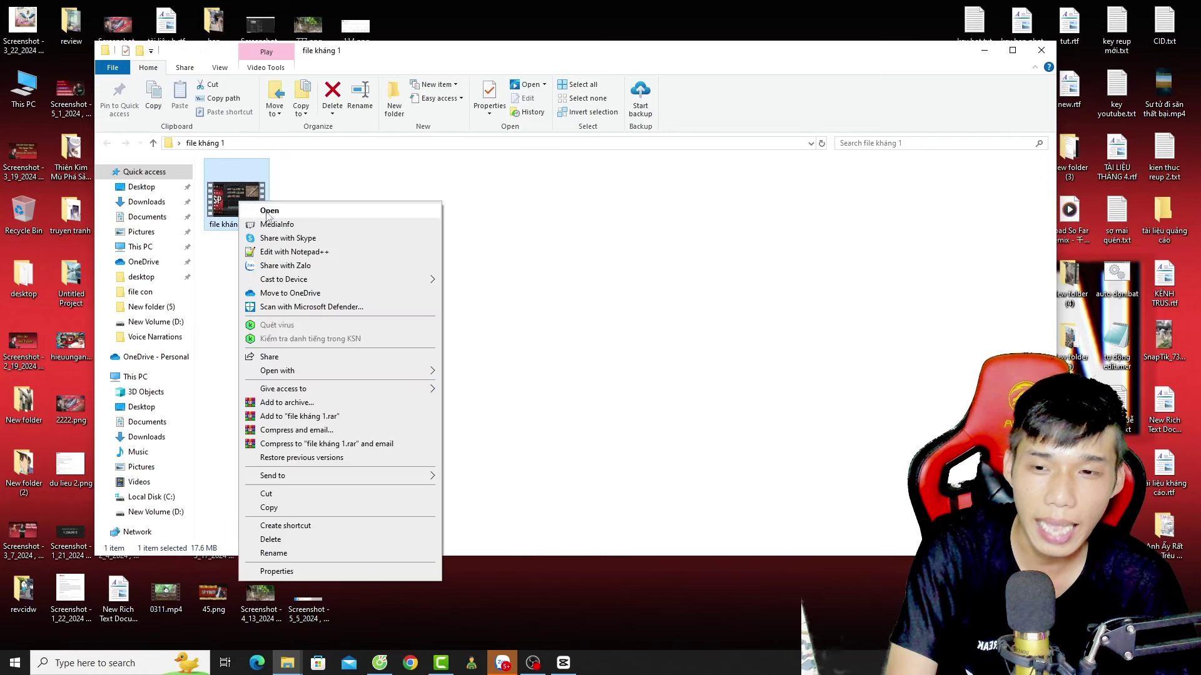
{"action": "left_click", "coordinate": [729, 256]}
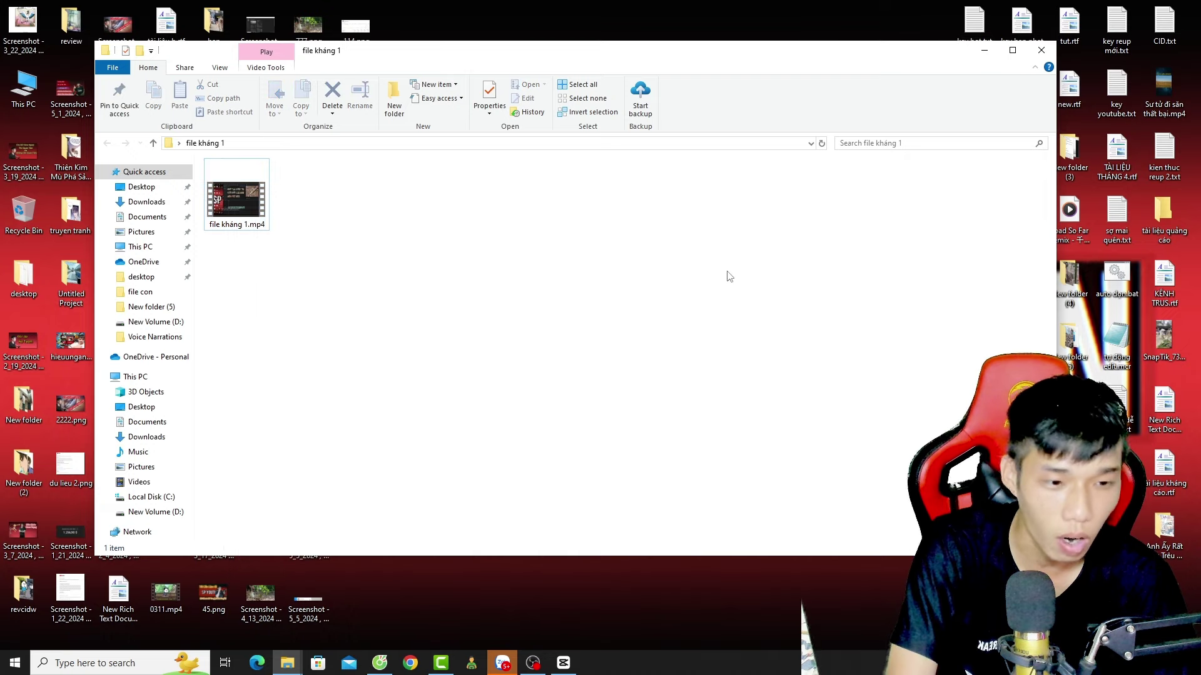